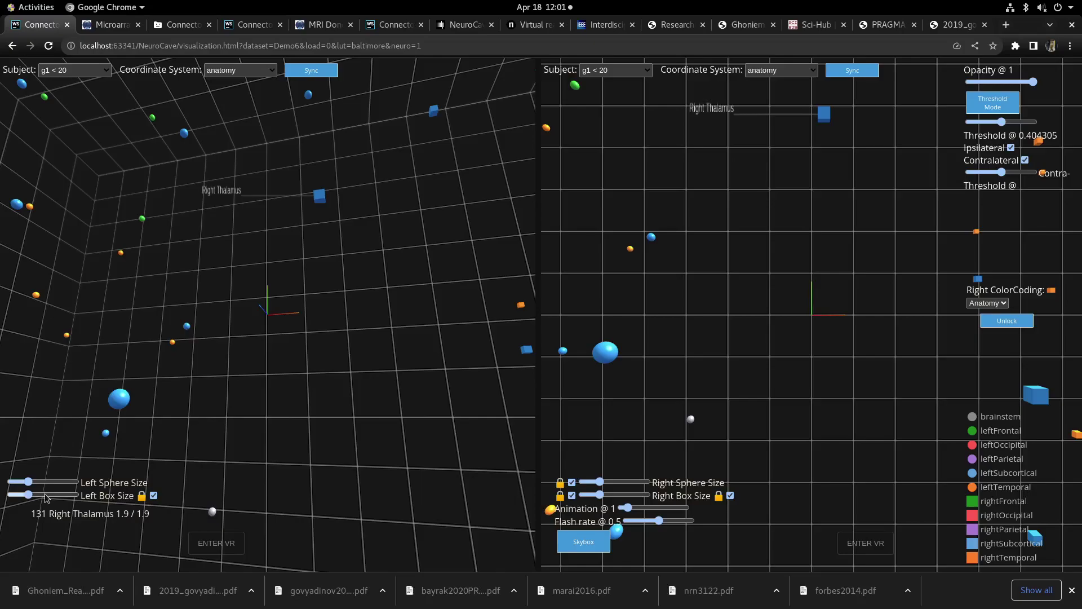
Step: Resize the linked spheres and boxes in both views, and unlink box size from sphere size
drag(46, 496, 50, 495)
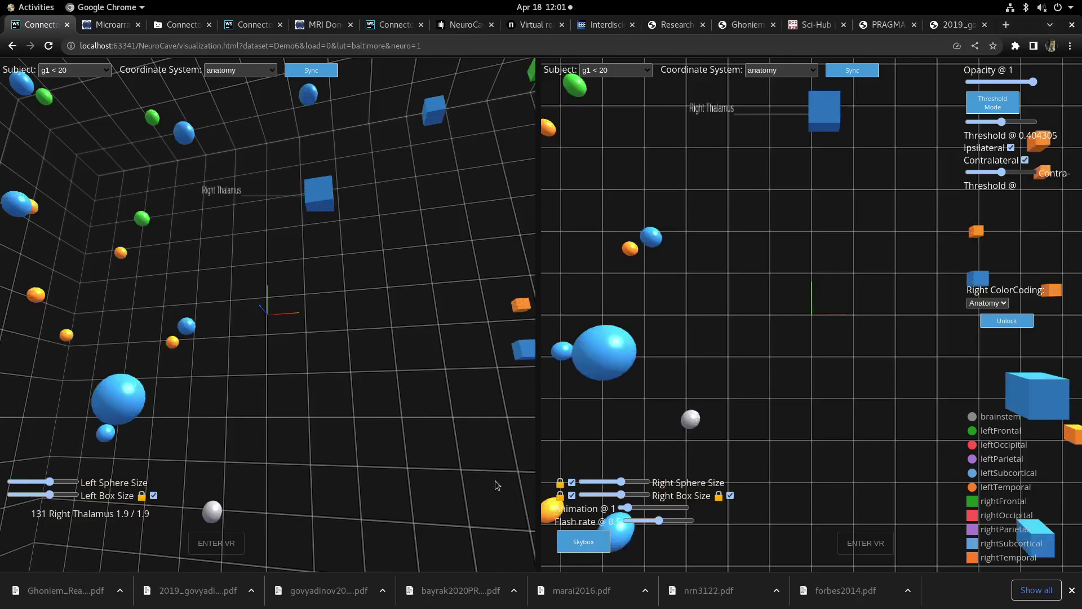
click(26, 481)
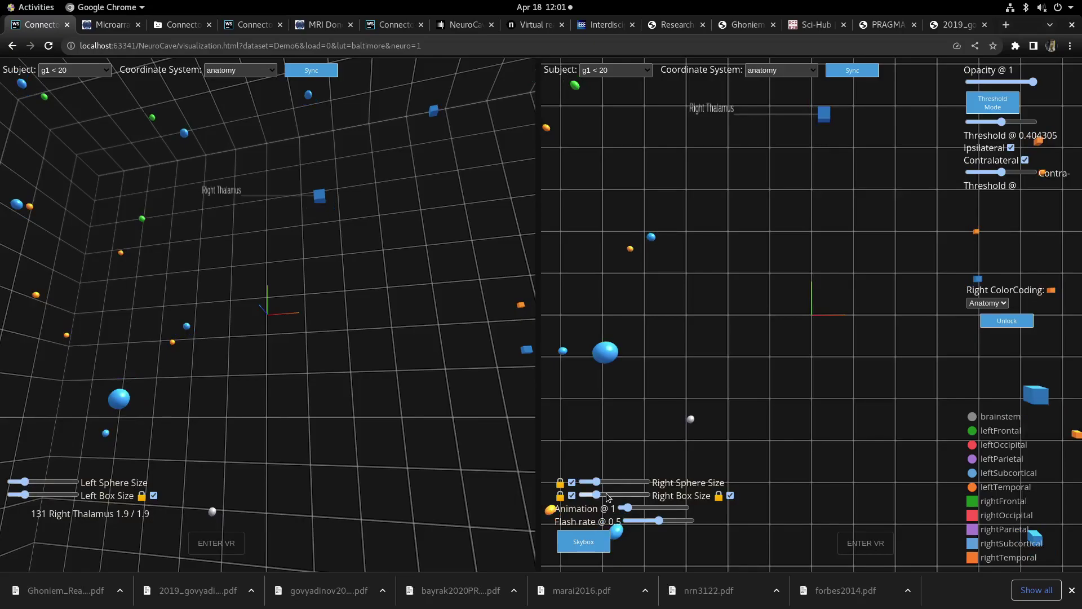
click(154, 495)
click(54, 482)
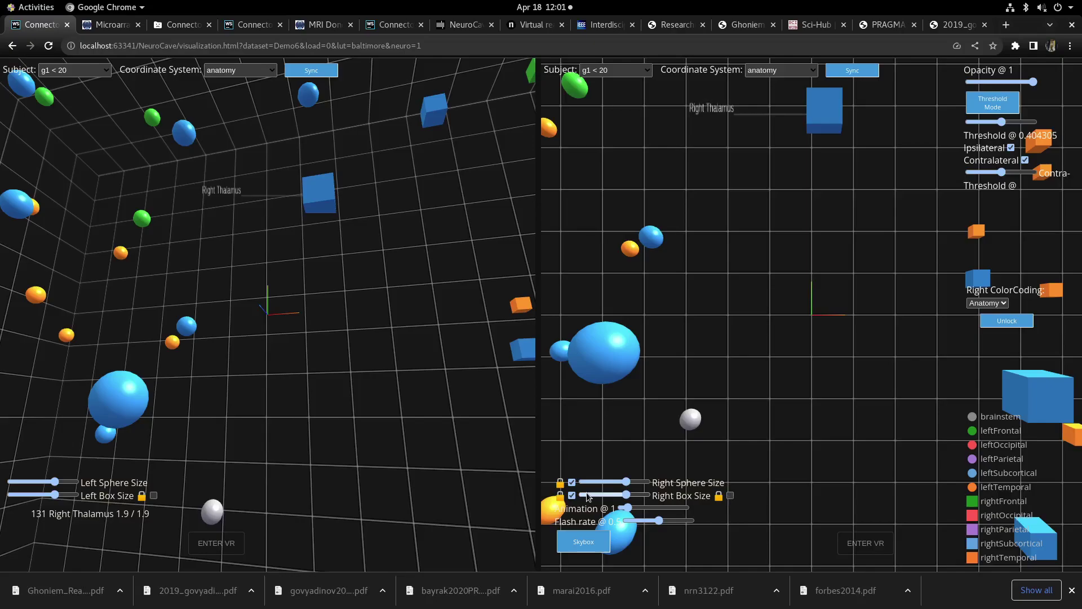
Step: Unlink the right sizes from the left, slightly reduce the right boxes, and enlarge the left boxes and left spheres independently
drag(587, 497, 615, 494)
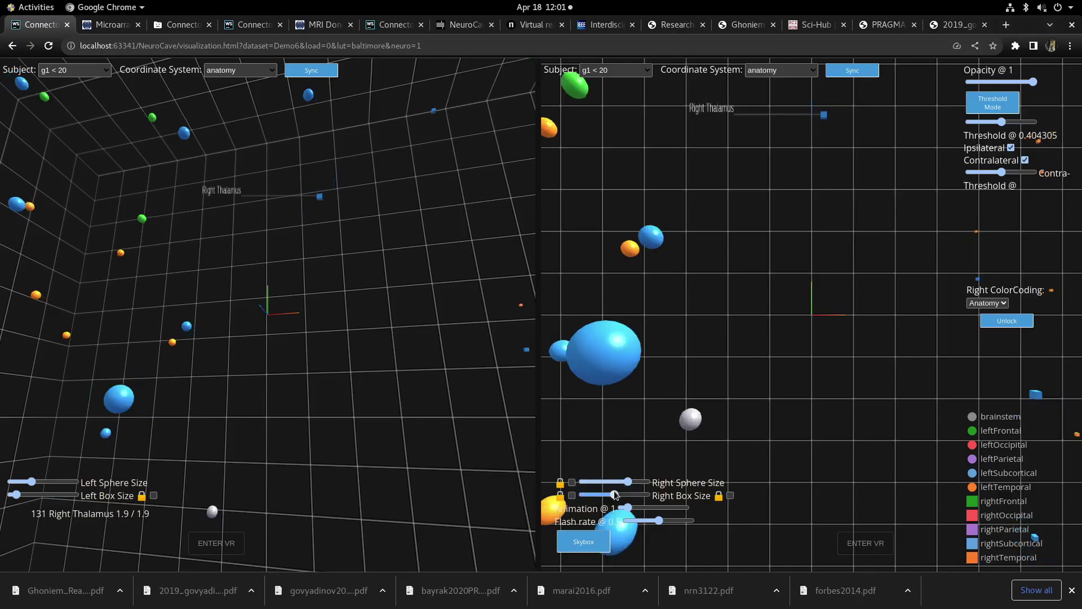
click(44, 496)
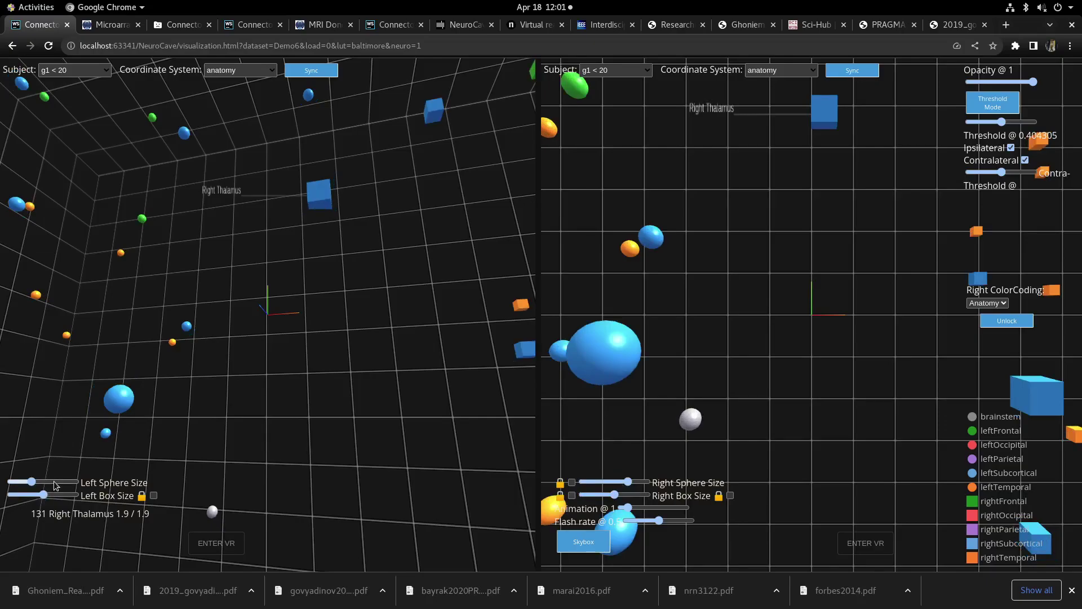
click(56, 485)
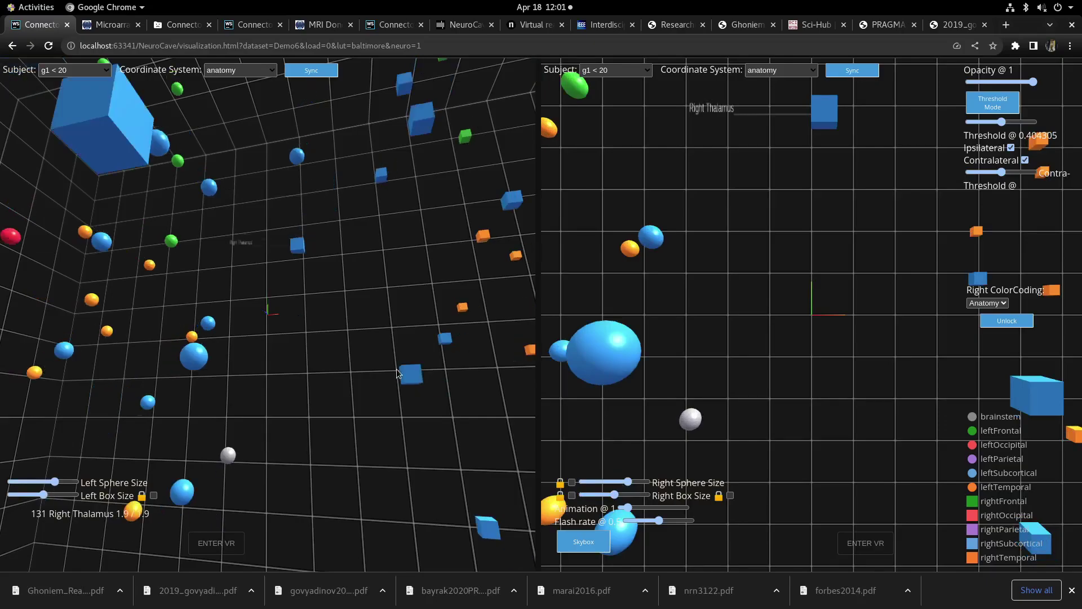
Step: Select the Left Precuneous Cortex, Right Precentral Gyrus, Left Juxtapositional Lobule Cortex and a rear left parietal node to display their connections
scroll(396, 372, down, 5)
scroll(394, 369, down, 3)
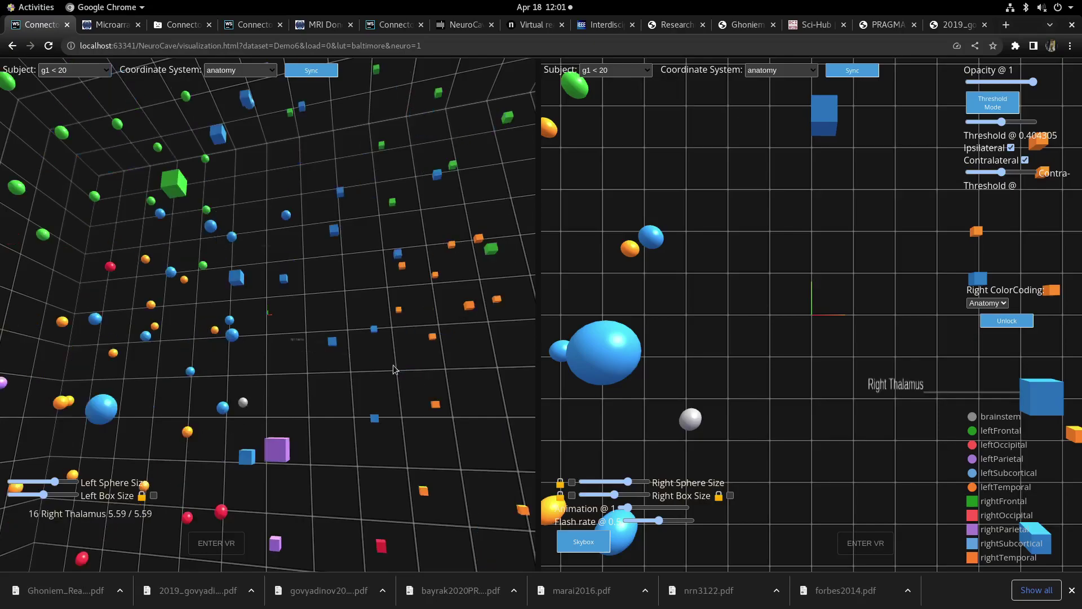
scroll(381, 369, down, 4)
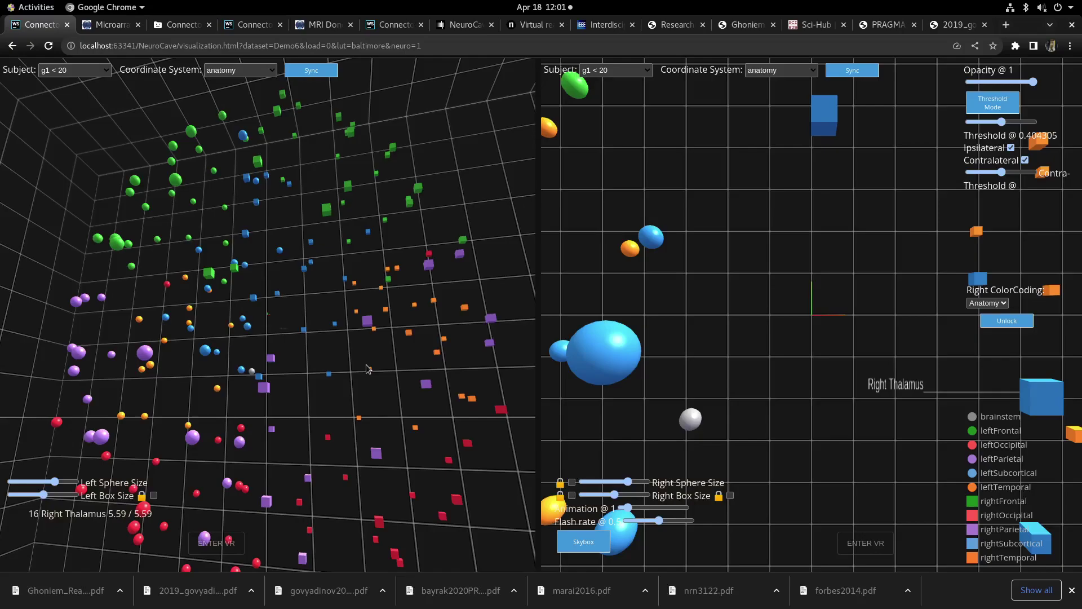
drag(366, 369, 316, 361)
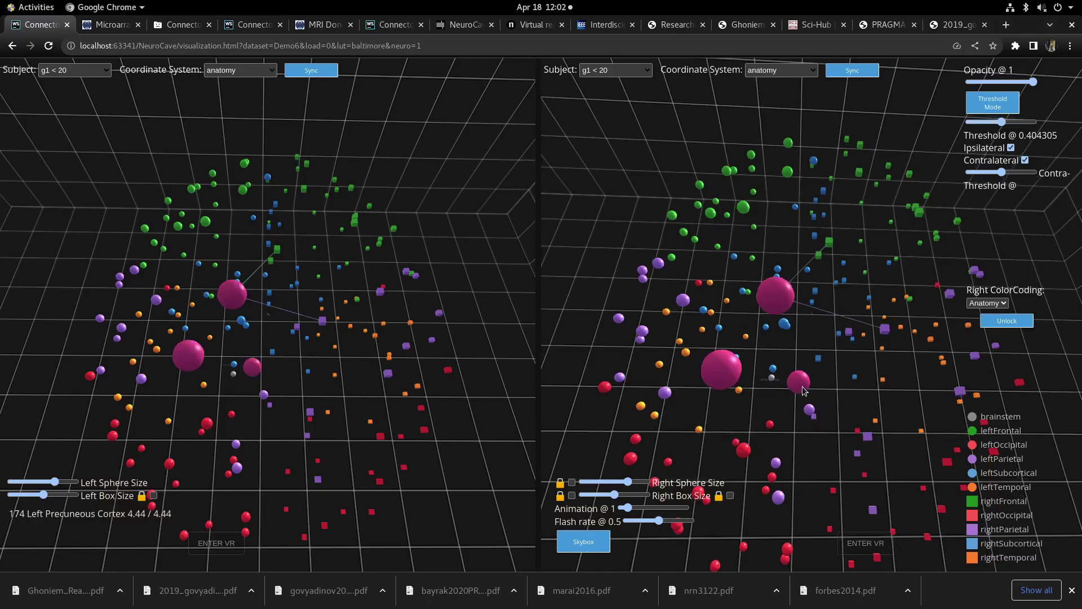
click(804, 391)
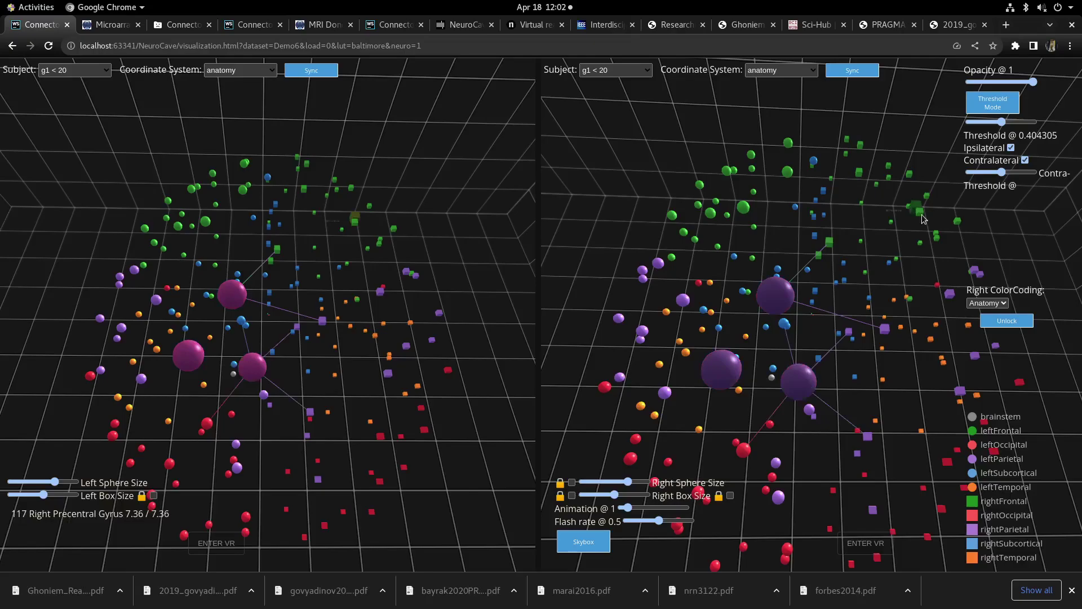
click(922, 215)
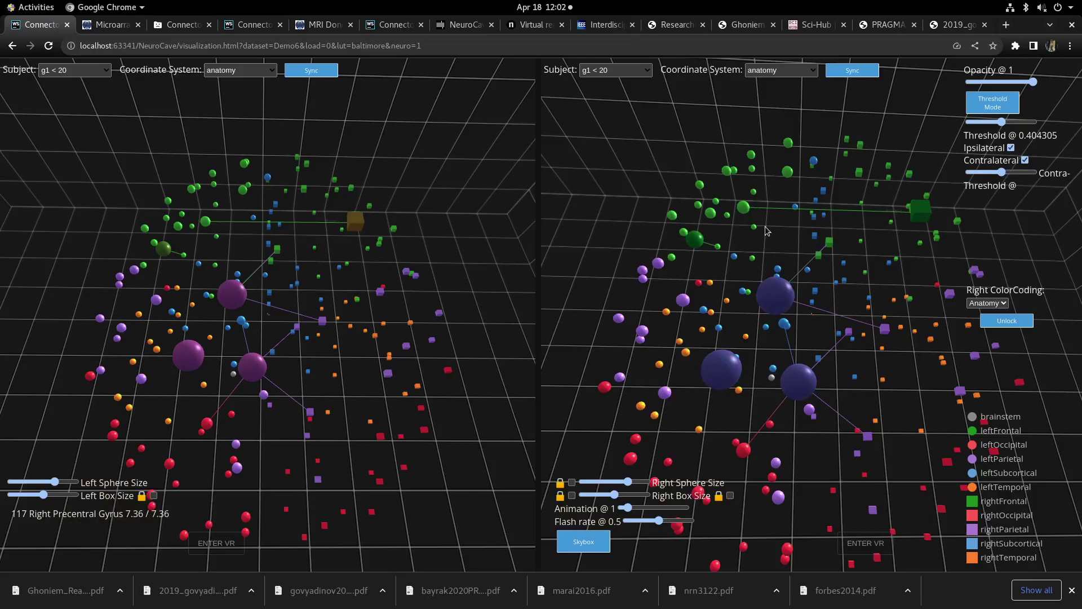
click(787, 171)
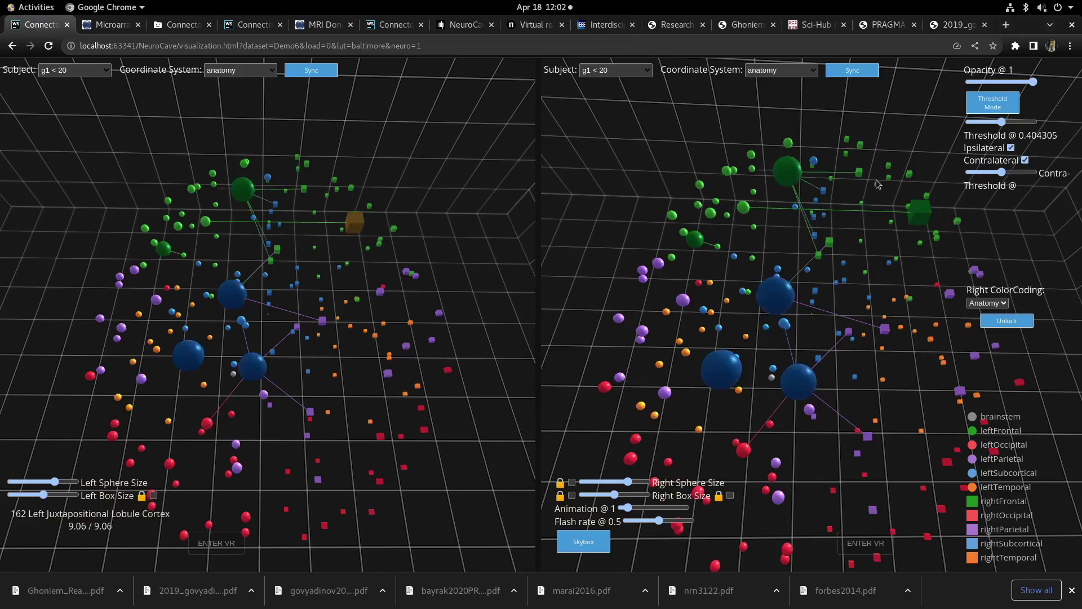
click(783, 499)
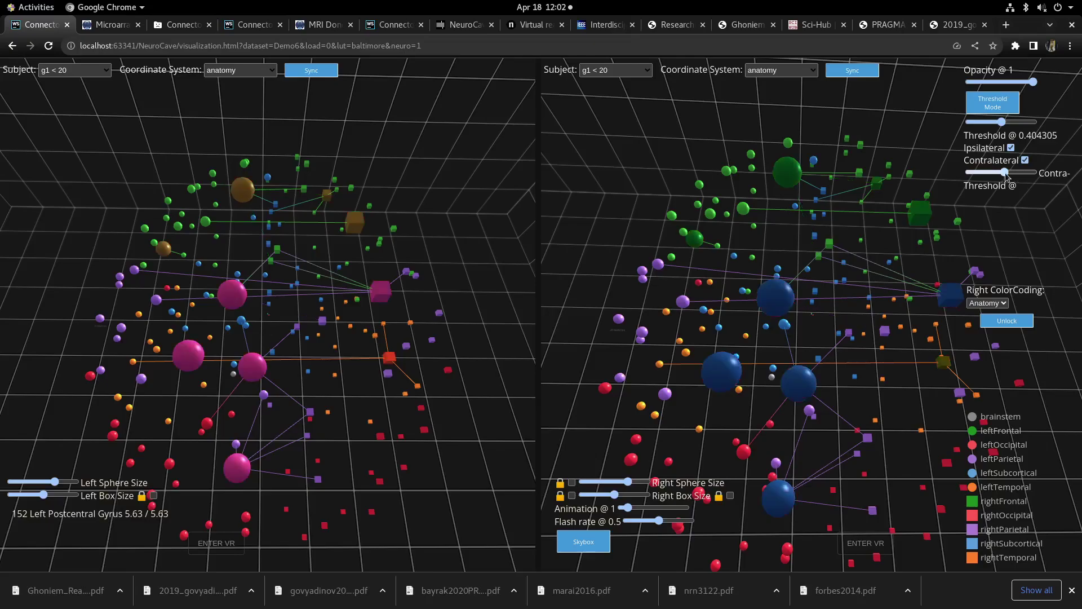
Step: Raise the contralateral threshold slightly and lower the ipsilateral threshold
drag(1006, 173, 1011, 173)
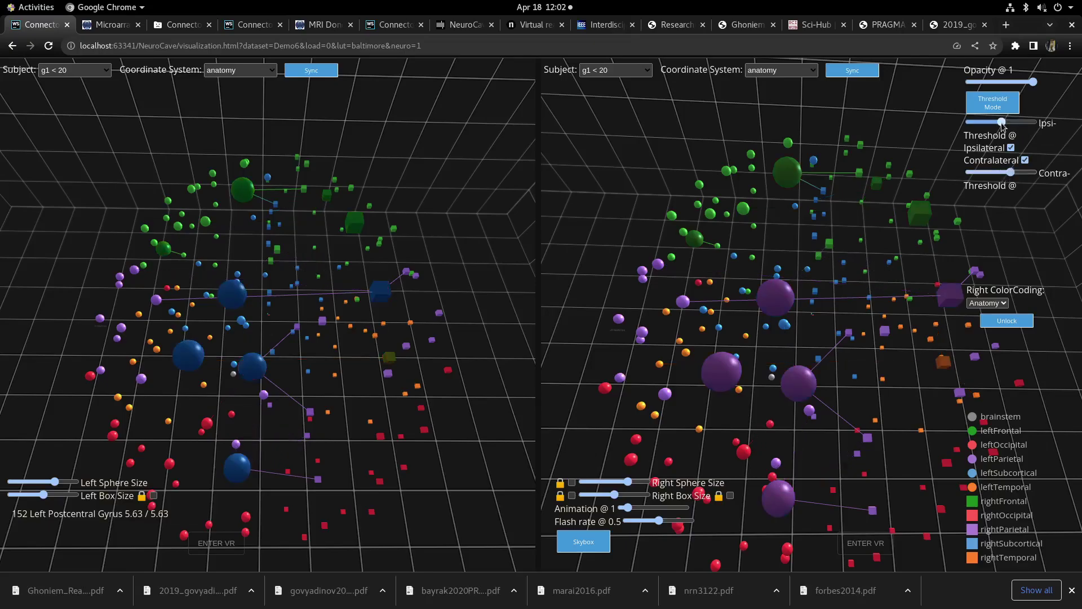
drag(1002, 123, 989, 123)
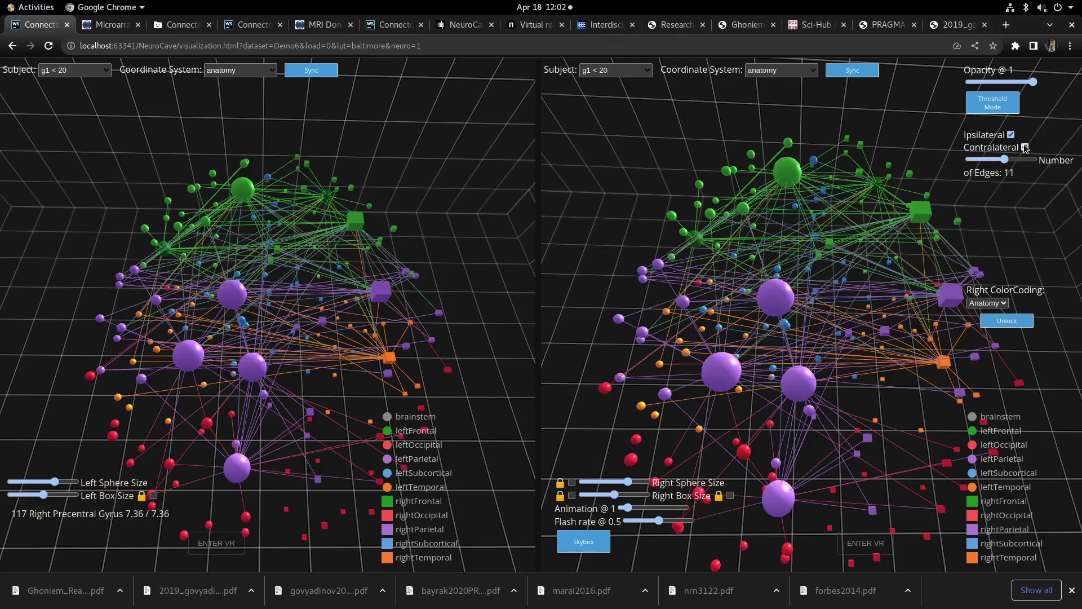
Step: Show only contralateral edges and set the number of edges to 15, then to 9
click(1011, 135)
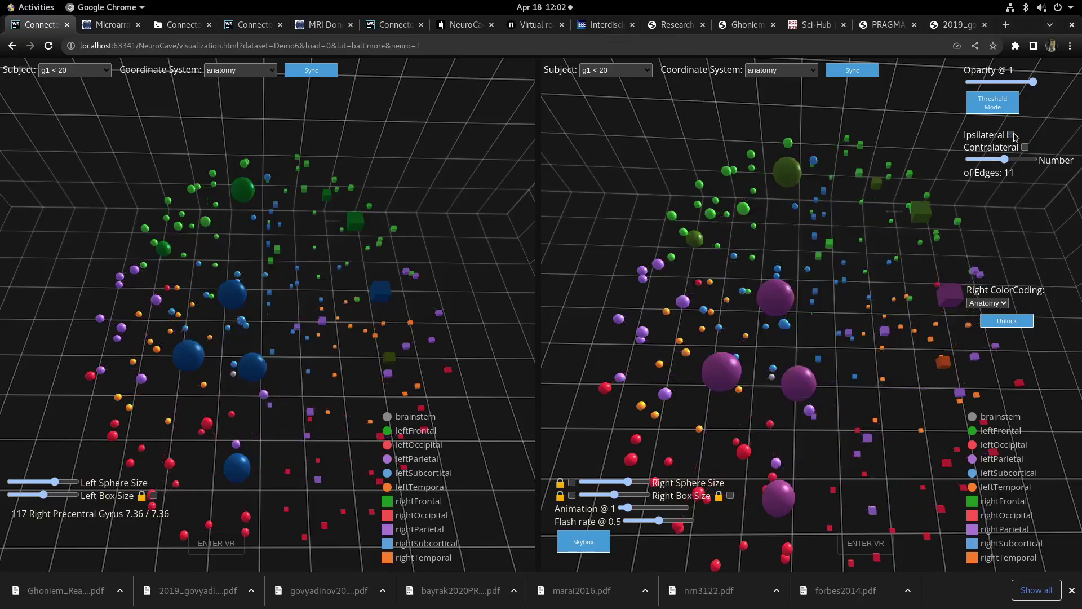
click(1025, 147)
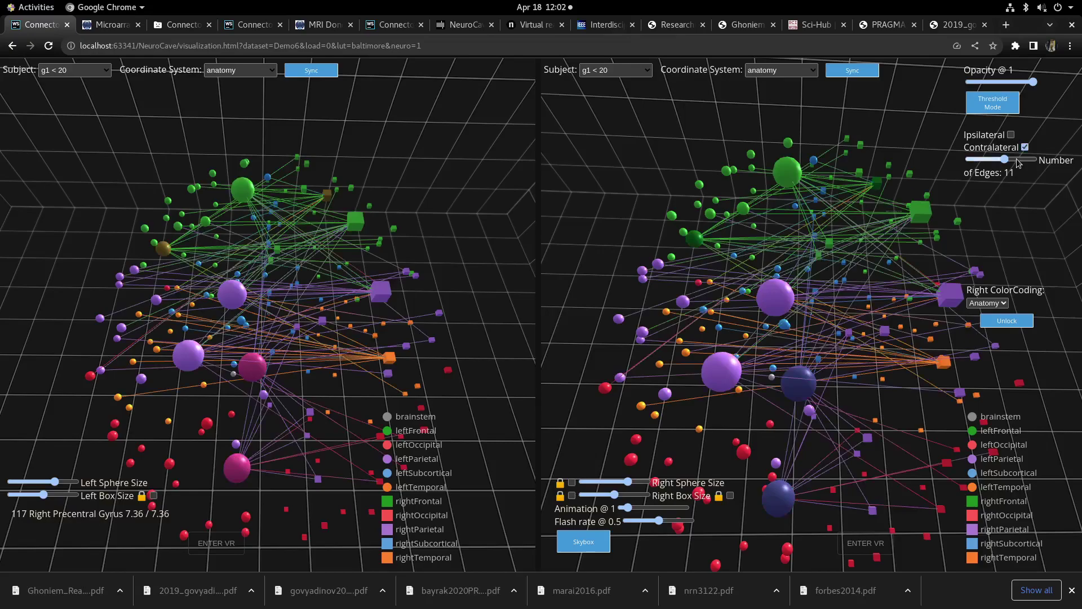
click(1018, 161)
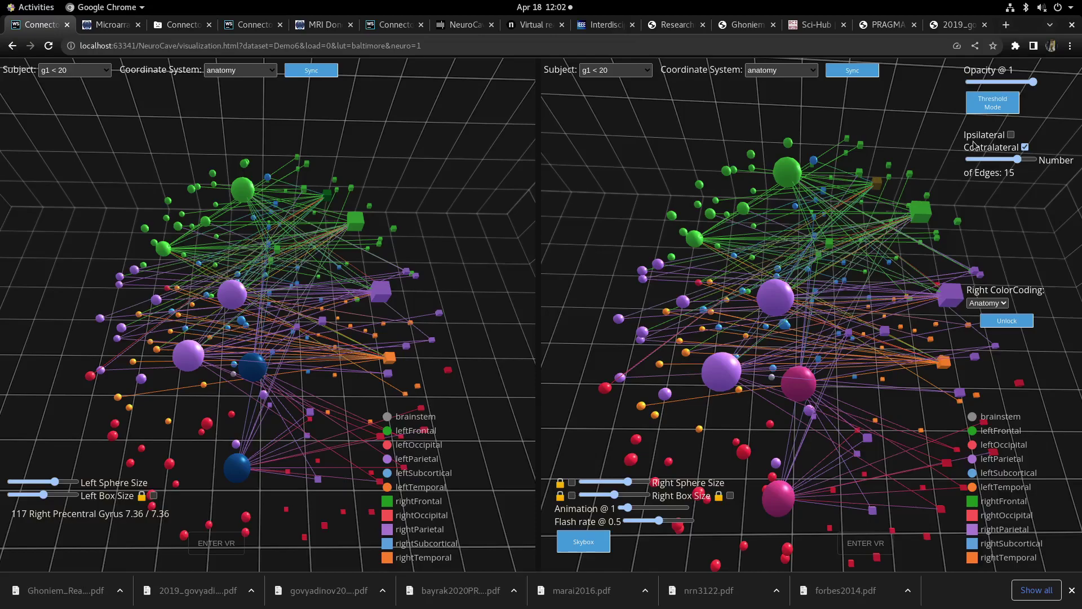
click(998, 160)
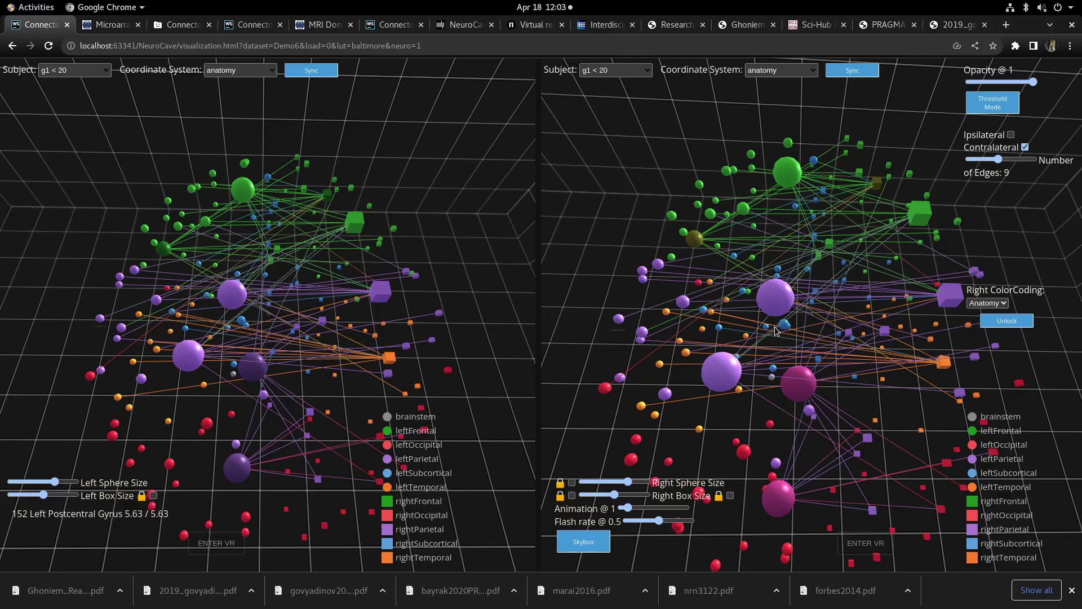
Step: Unlock the color coding and fade the leftOccipital, leftParietal, rightOccipital, rightParietal and rightSubcortical groups in the right view, cycling rightFrontal back to full visibility
click(1006, 323)
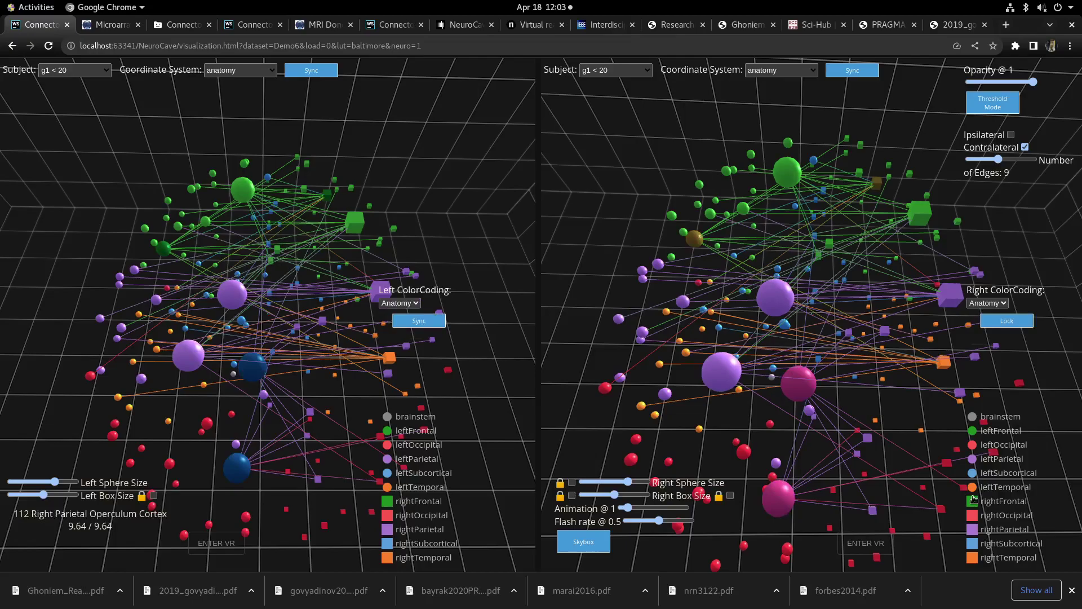
click(975, 502)
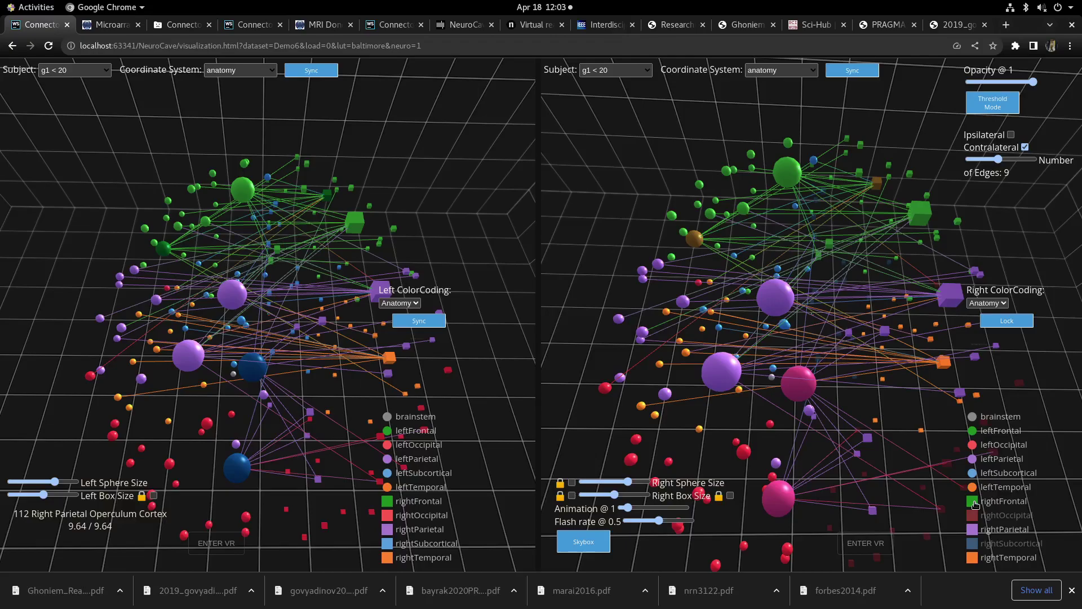
click(975, 502)
click(974, 459)
click(974, 445)
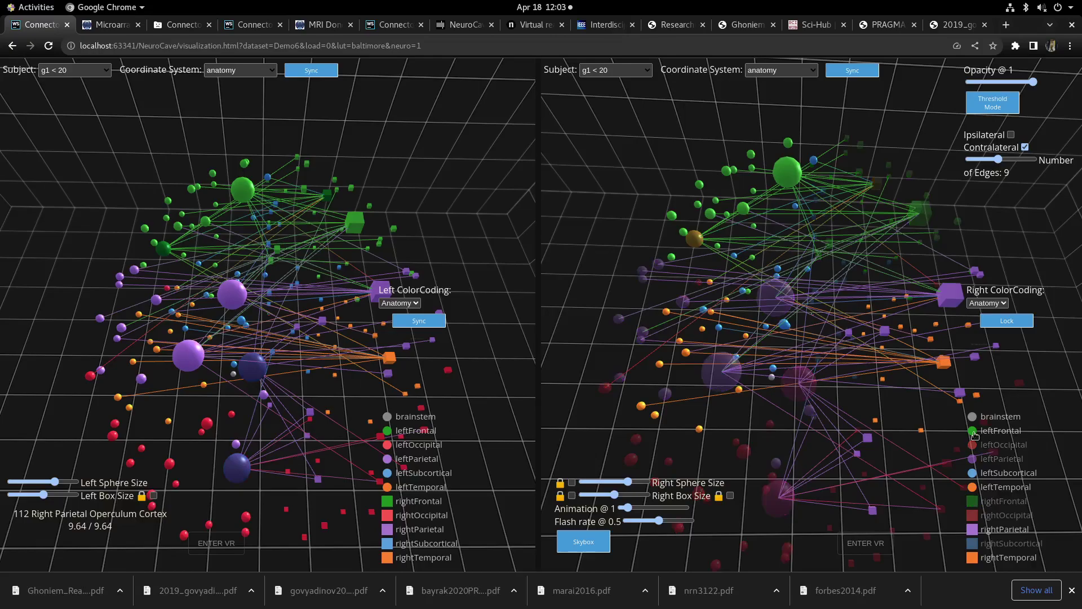
click(974, 502)
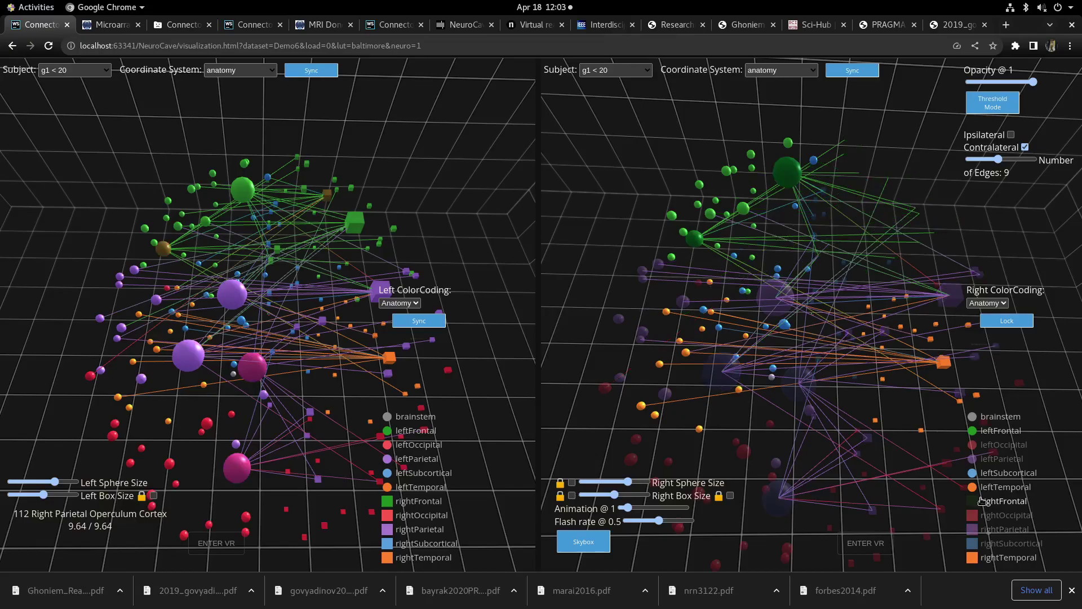
click(981, 501)
Step: Color the left view by Q, set its coordinate system to isomap_theta, and inspect the layout from several angles
click(406, 303)
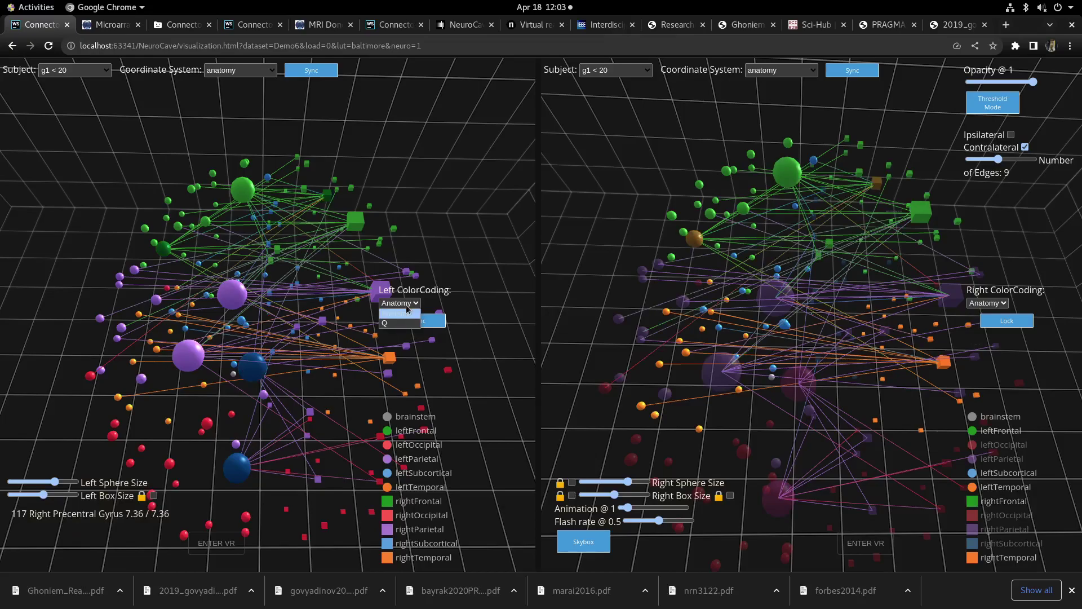
click(394, 323)
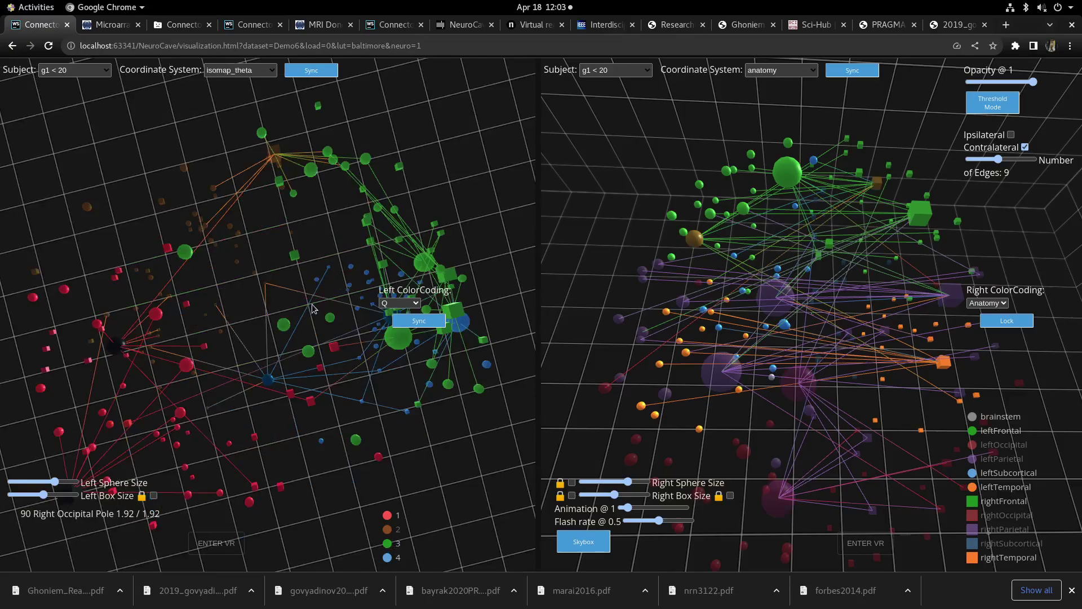
drag(314, 308, 513, 296)
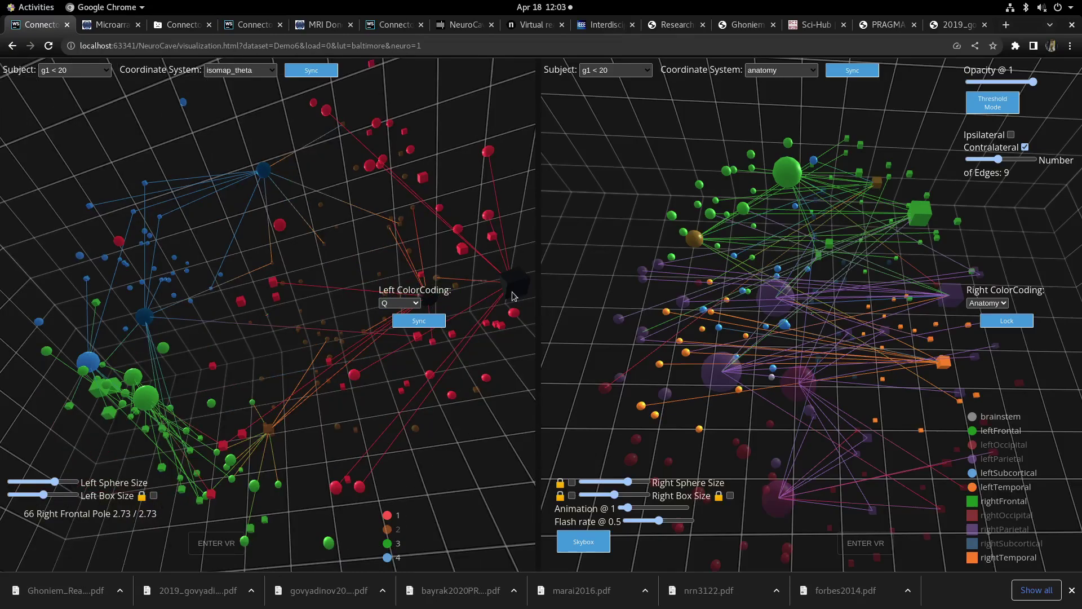
drag(513, 296, 310, 371)
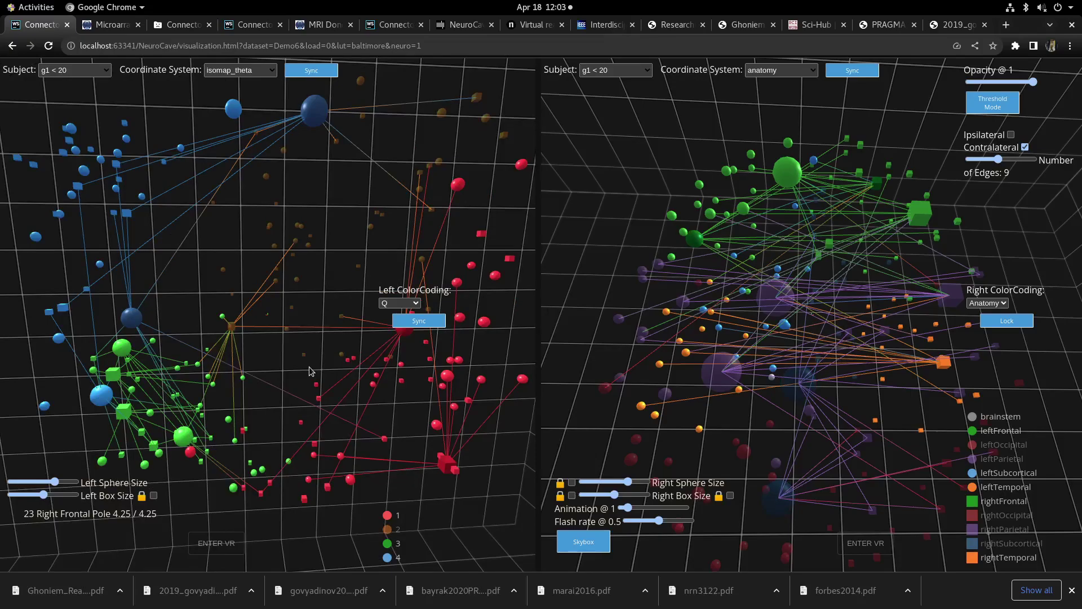
drag(310, 371, 346, 362)
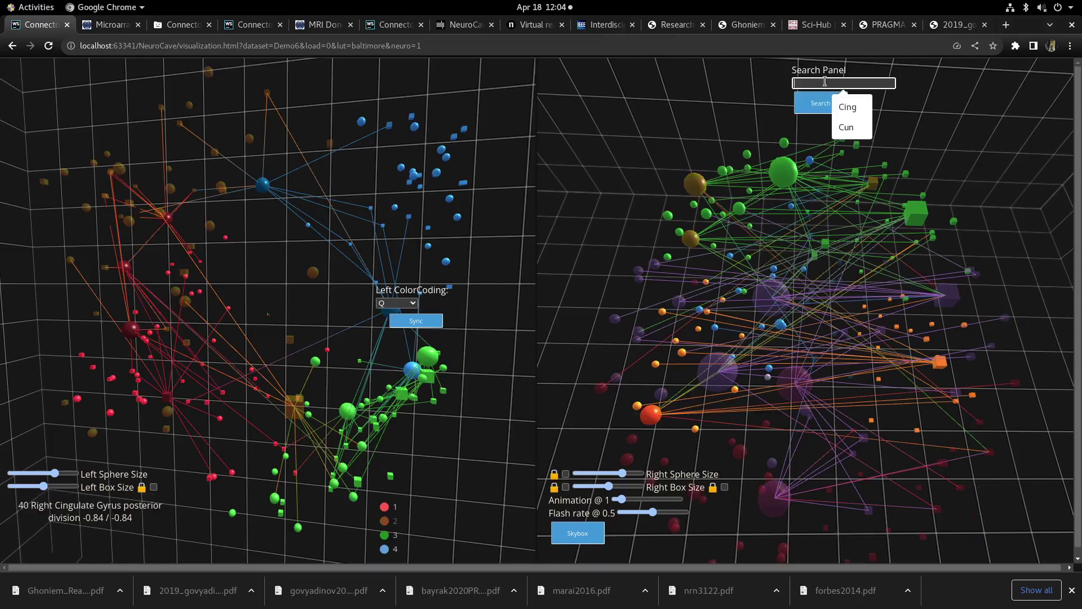
Step: Search the nodes for "Cing" and repeat the search
text(Cen)
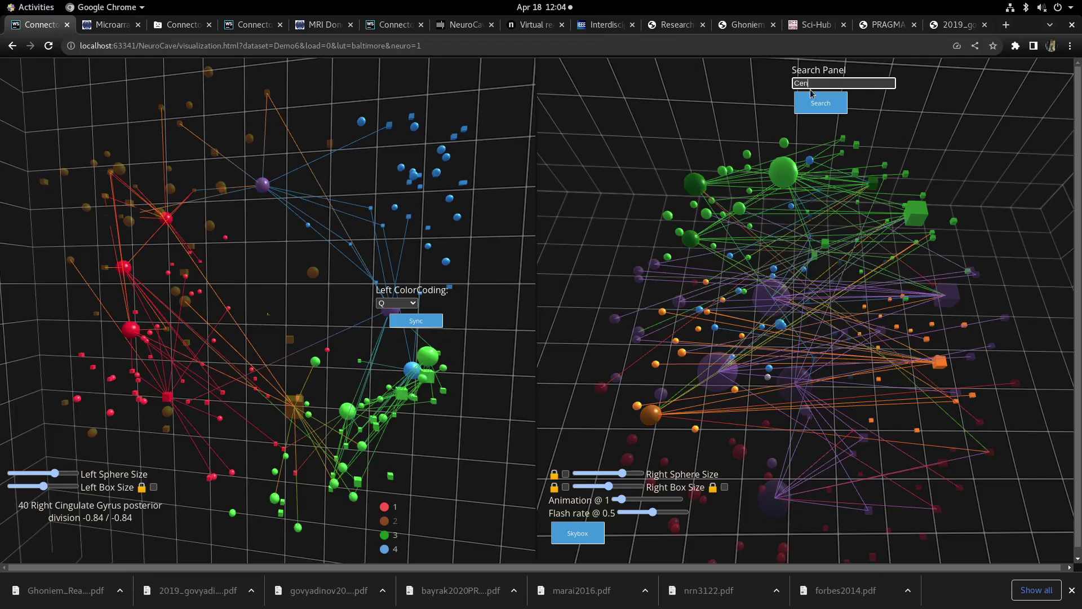
key(BackSpace)
key(BackSpace)
text(ing)
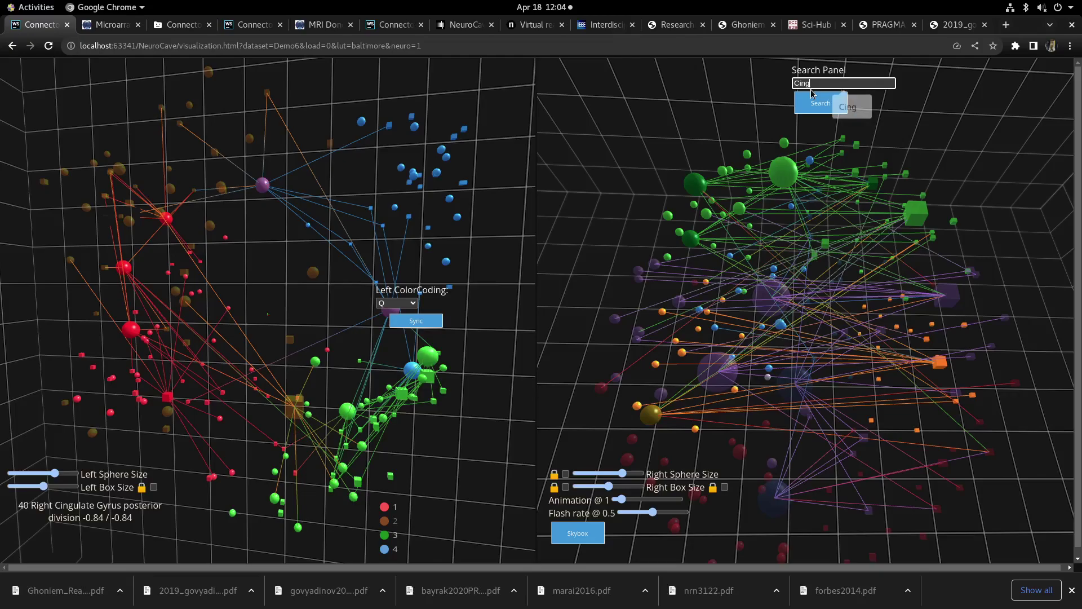
click(813, 94)
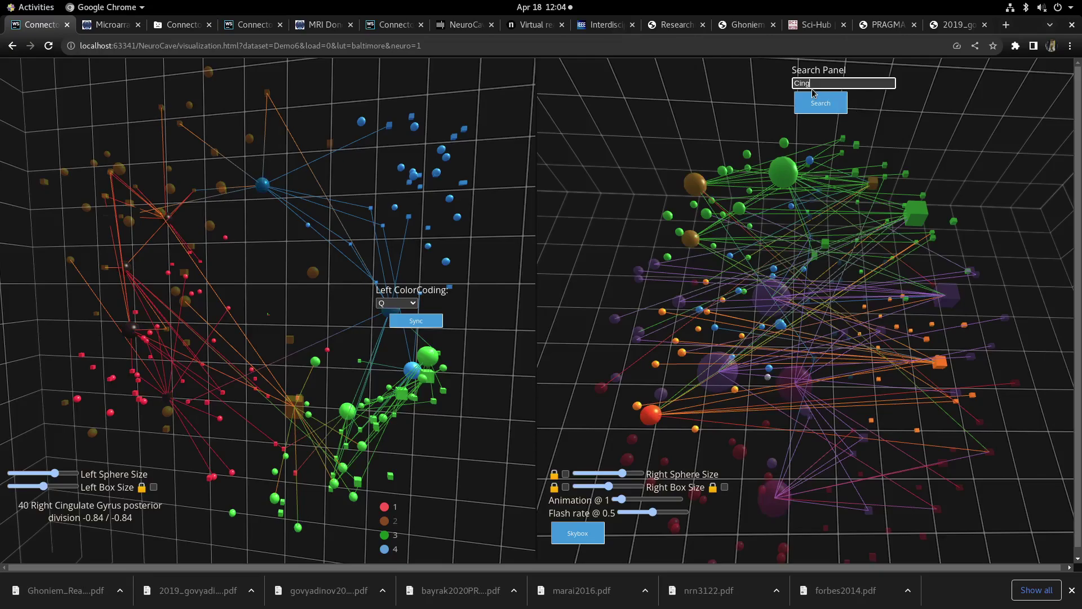
click(813, 94)
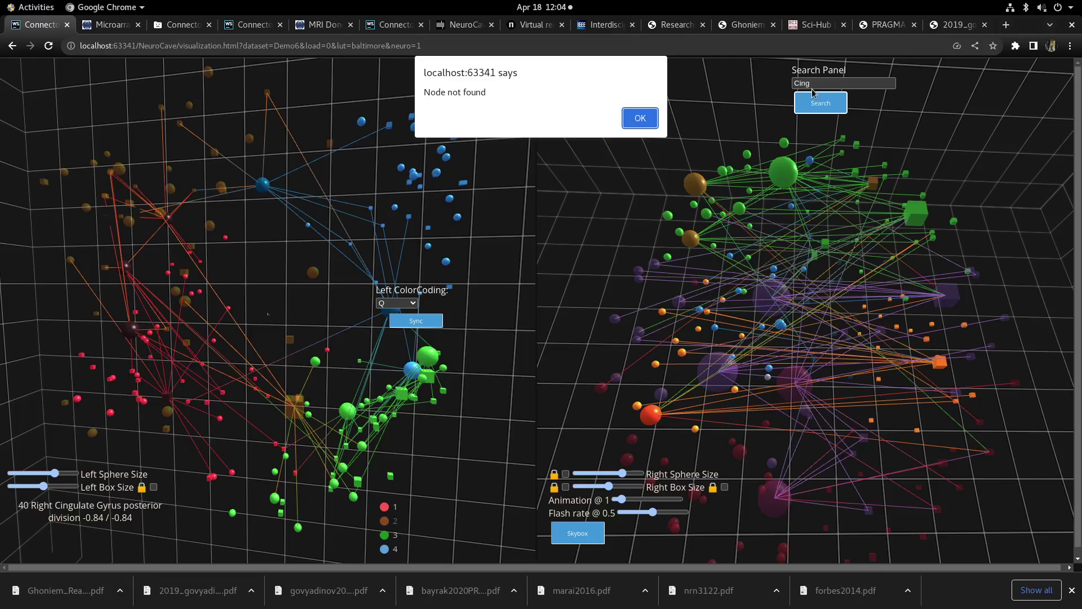
key(Return)
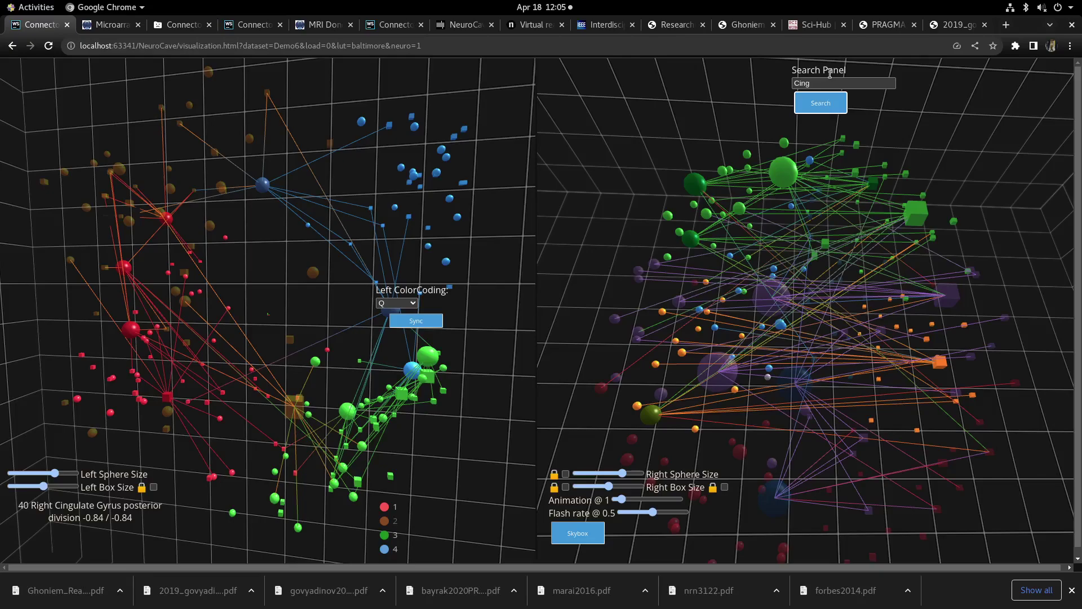
click(820, 103)
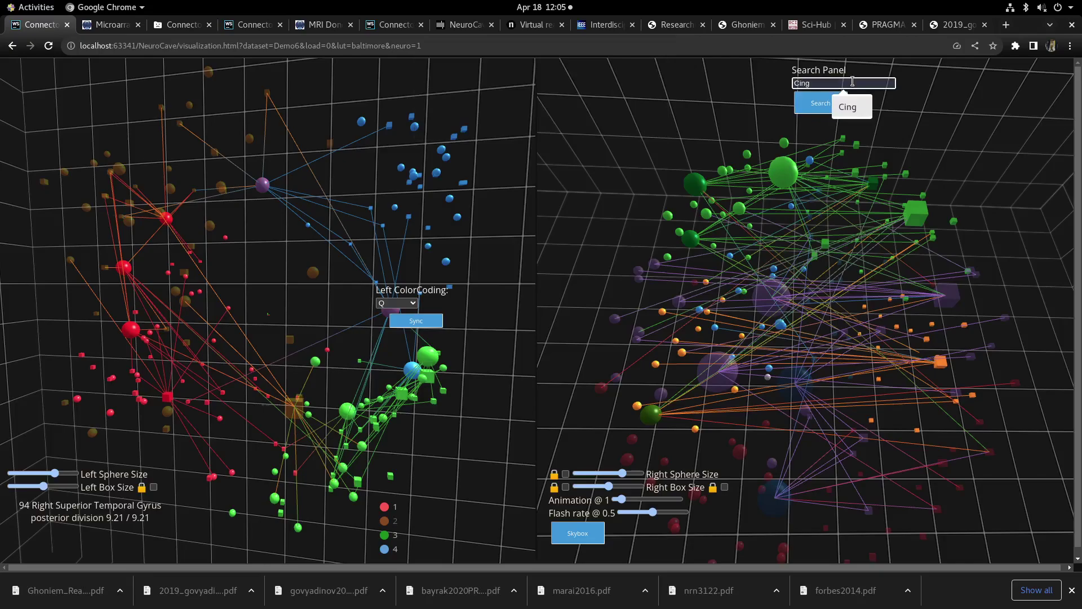
key(Tab)
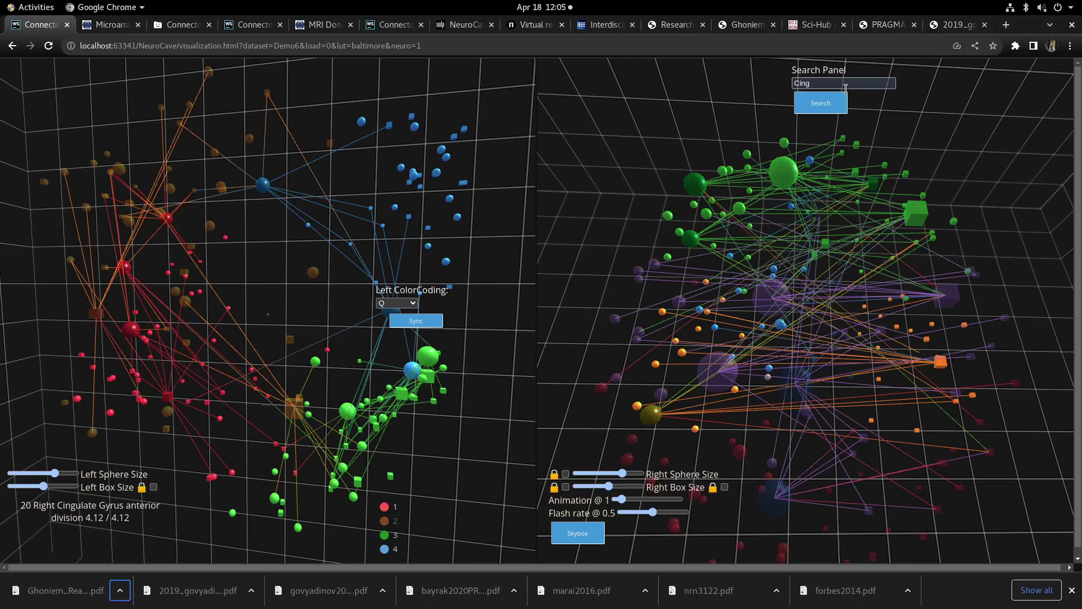
Step: Run the "Cing" node search once more to flash further matching nodes
click(824, 104)
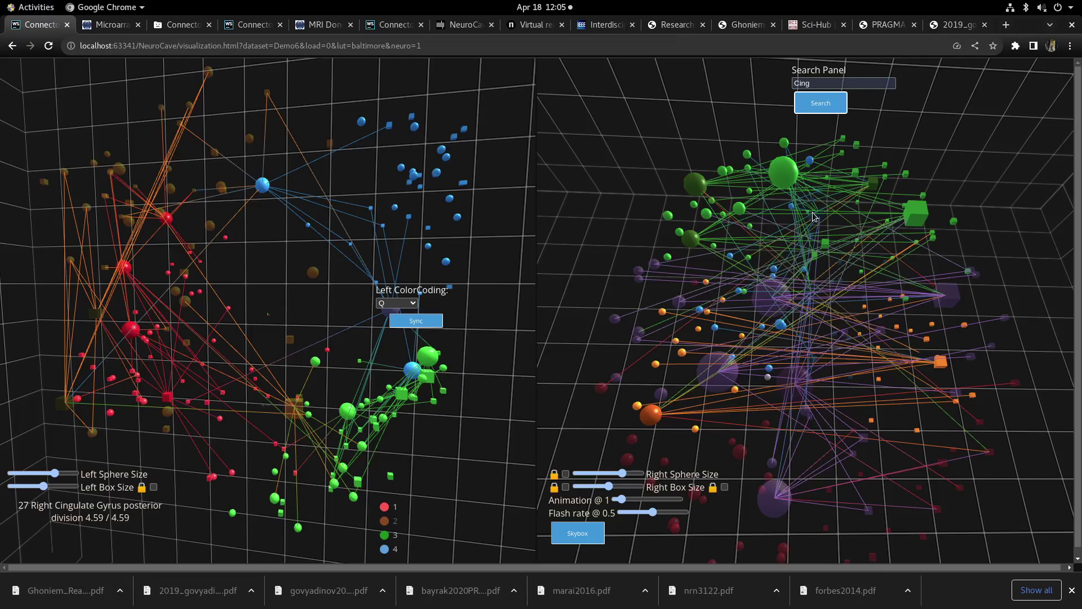
Step: Switch to the Allen Brain Atlas site, open the human Microarray page, and review the "About the Microarray data" section
key(ctrl+Tab)
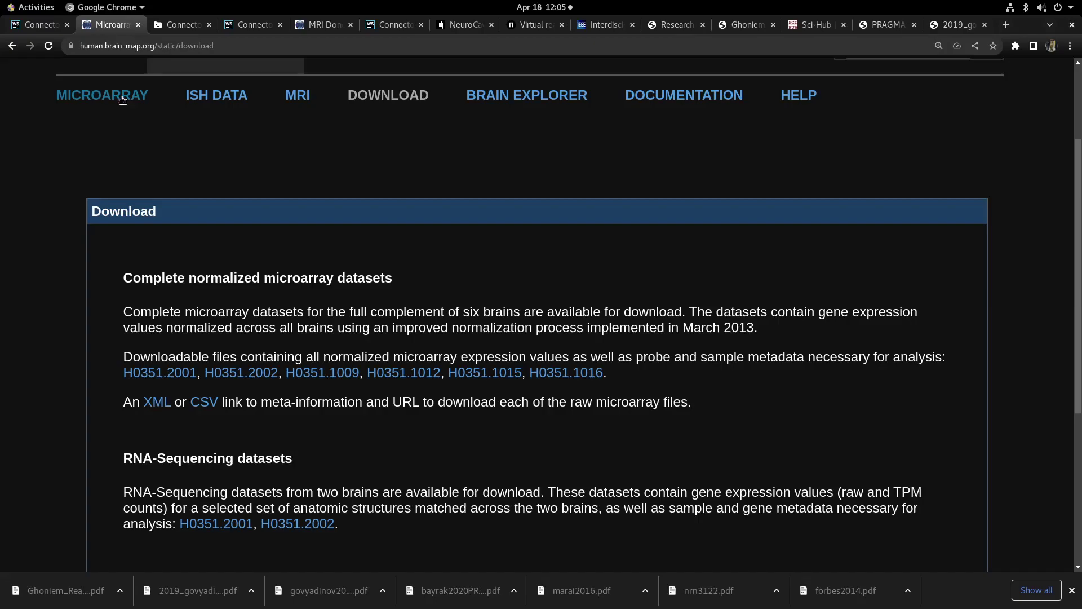
scroll(304, 238, up, 3)
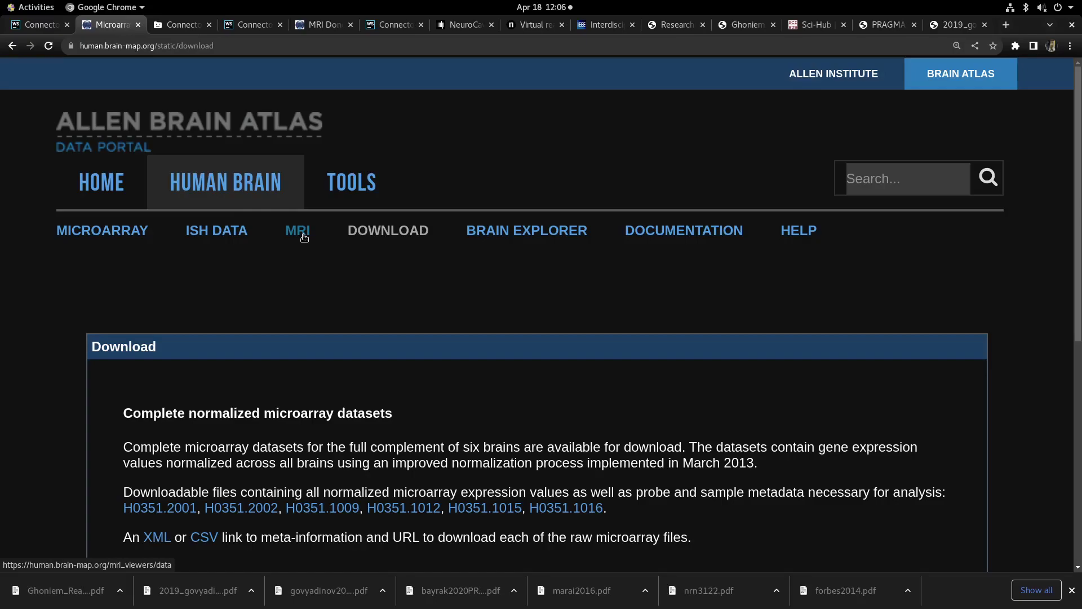
key(alt+Left)
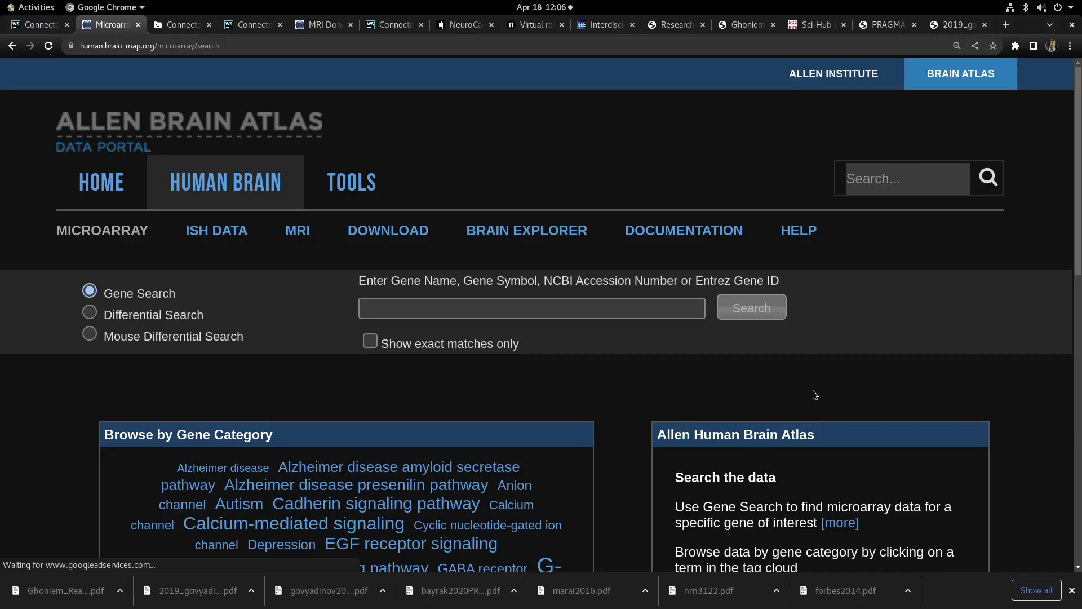
scroll(812, 390, down, 6)
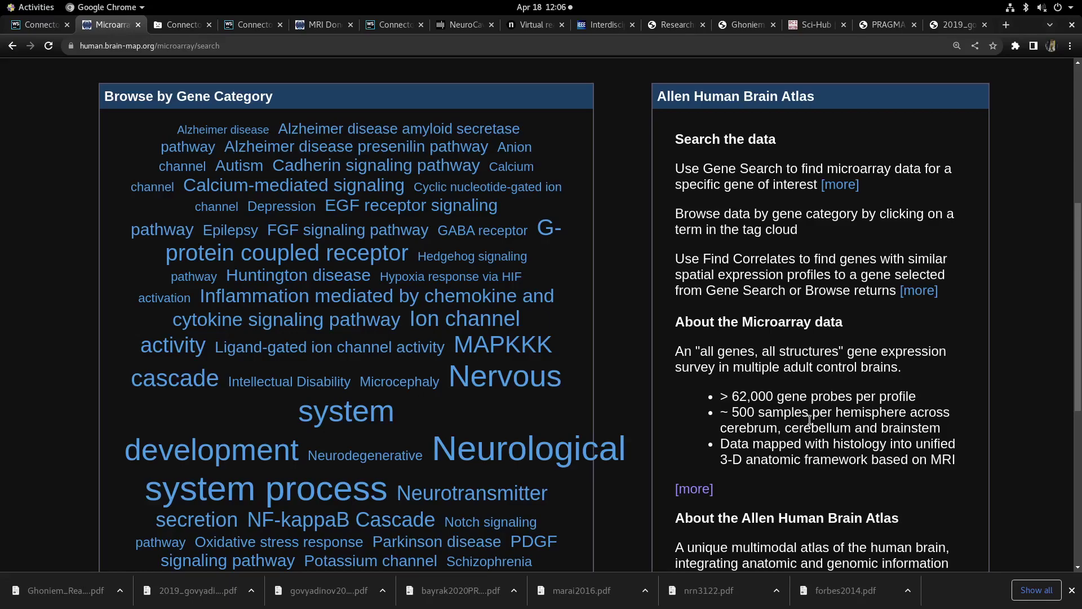
drag(720, 460, 849, 460)
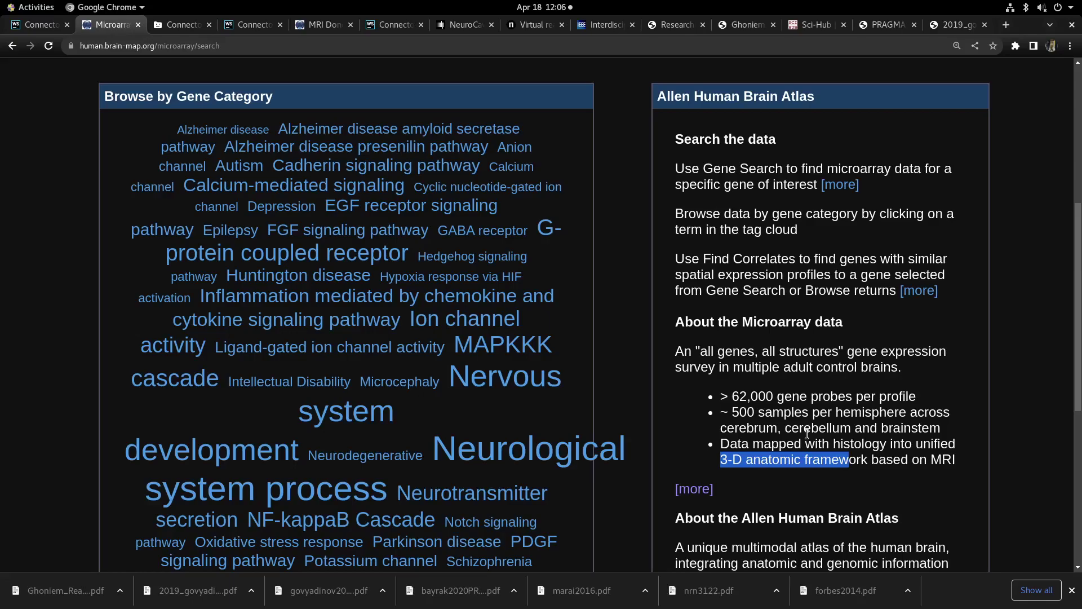
Step: Run a gene search for "SLC" in the microarray data and examine the expression heatmap across donors
scroll(806, 433, up, 3)
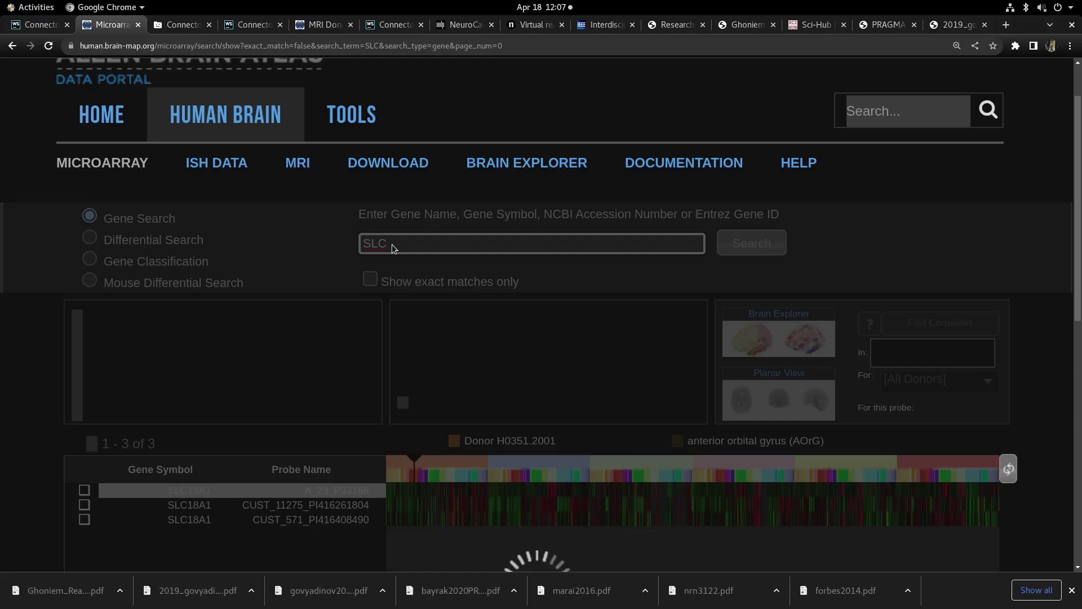
scroll(595, 272, down, 4)
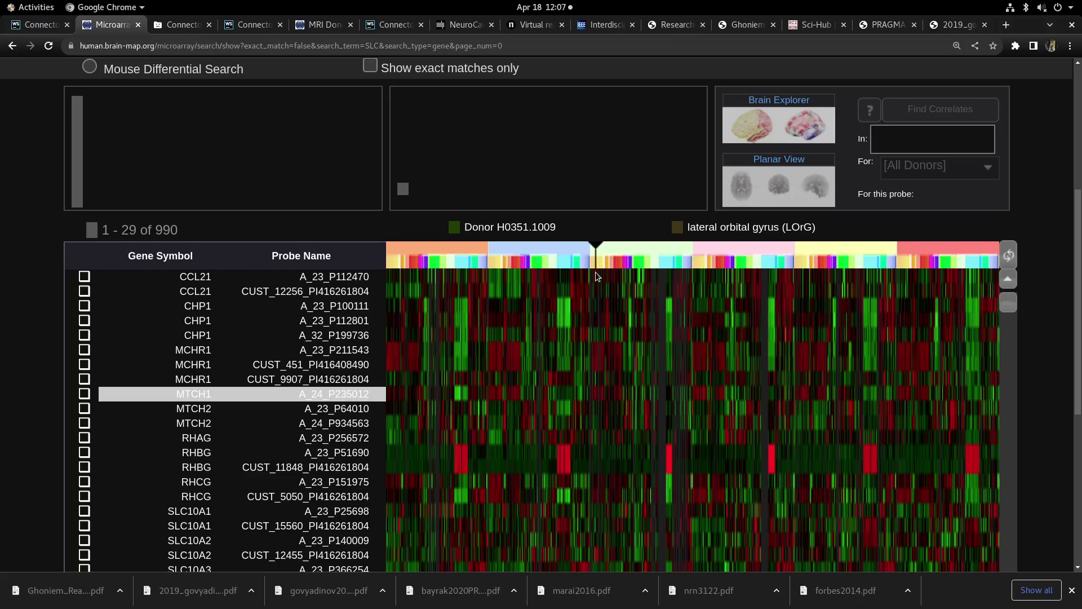
scroll(596, 272, up, 2)
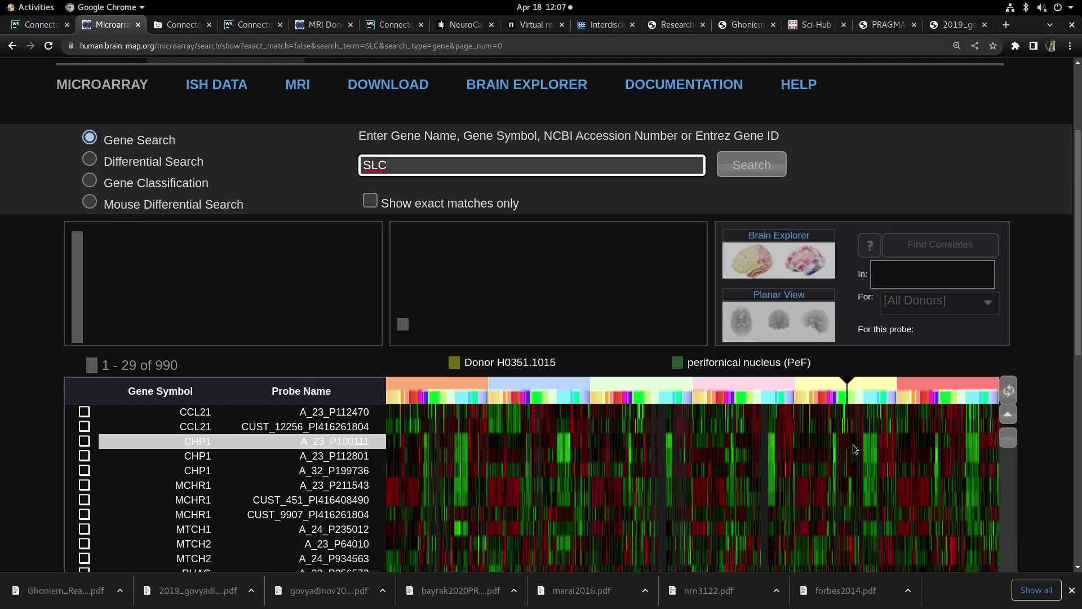
scroll(407, 222, up, 3)
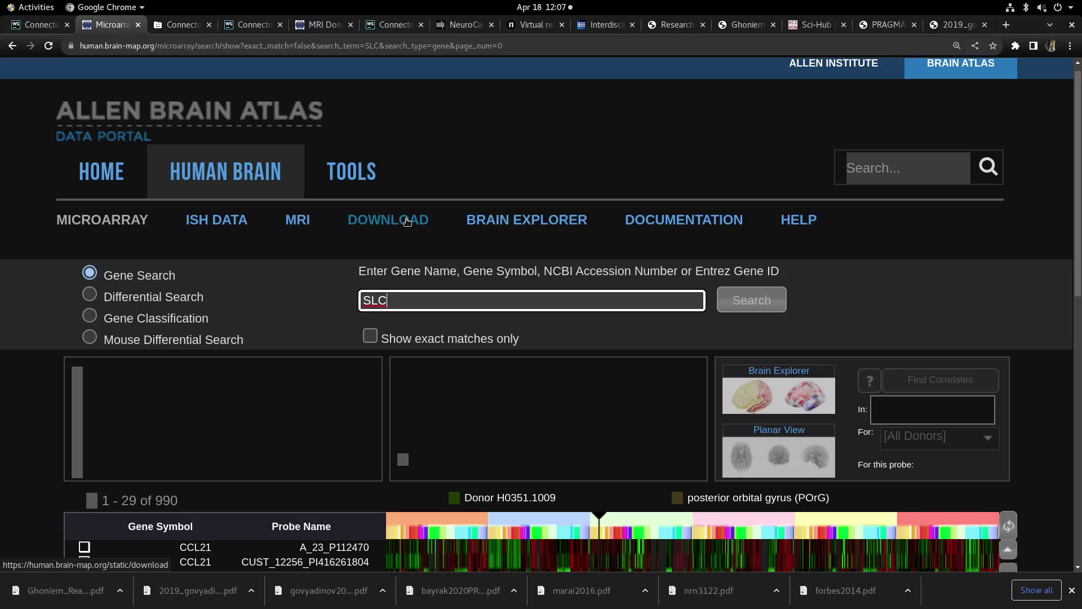
Step: Switch to the NeuroCave Demo13Brain1Genes2048 visualization and inspect individual nodes and their gene connections in the left anatomy view
key(ctrl+Tab)
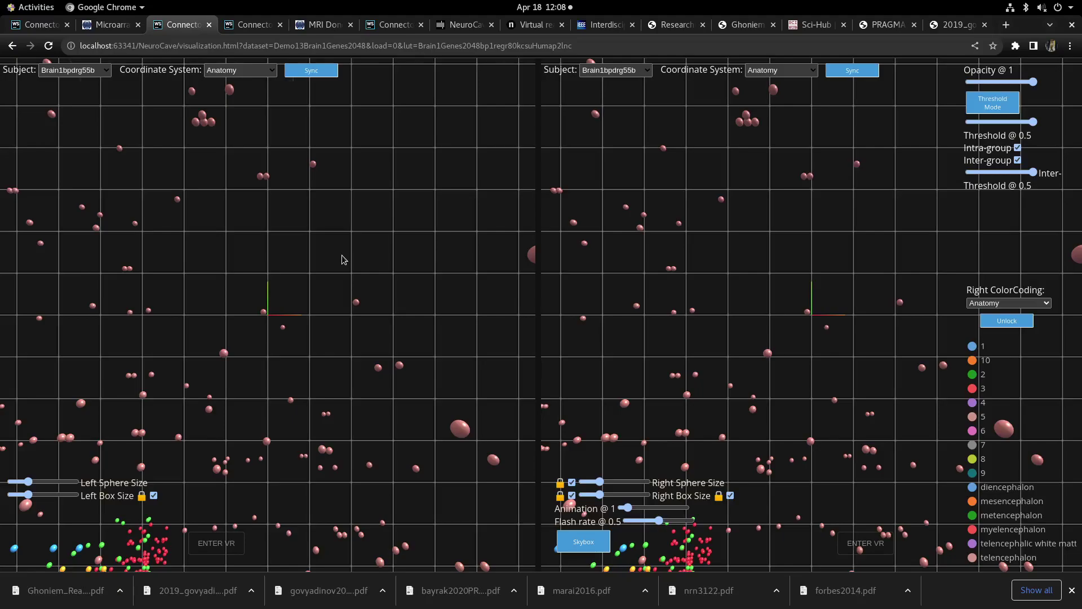
drag(341, 255, 481, 383)
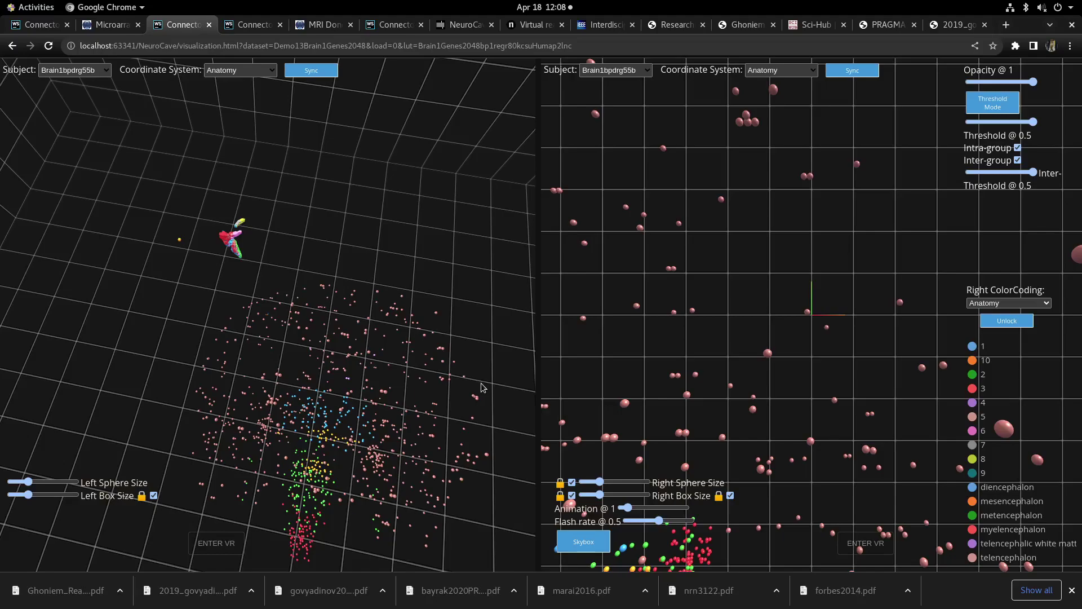
scroll(198, 280, up, 5)
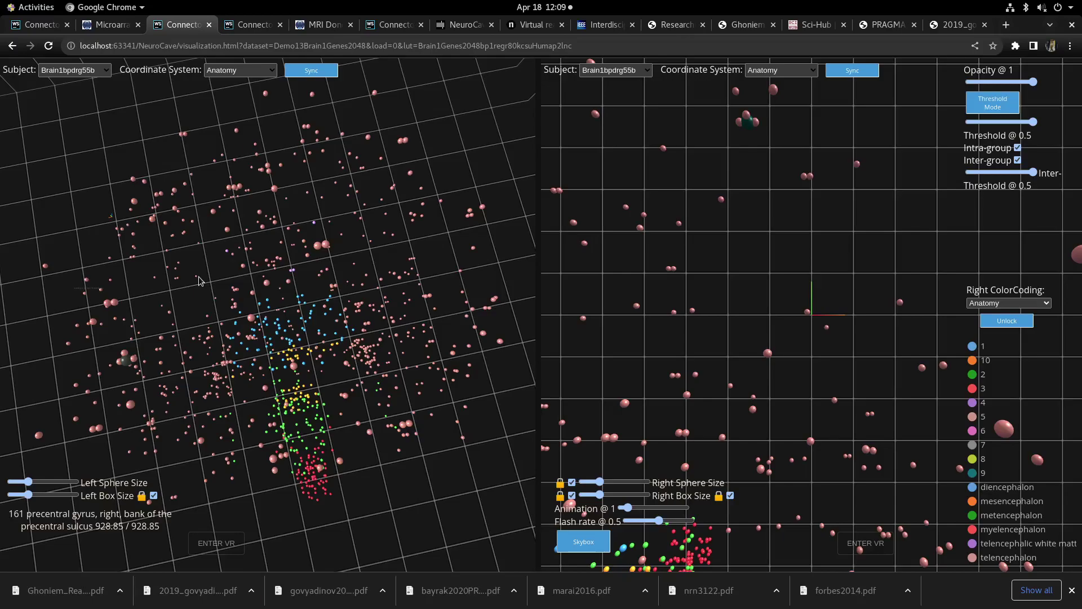
drag(199, 280, 123, 338)
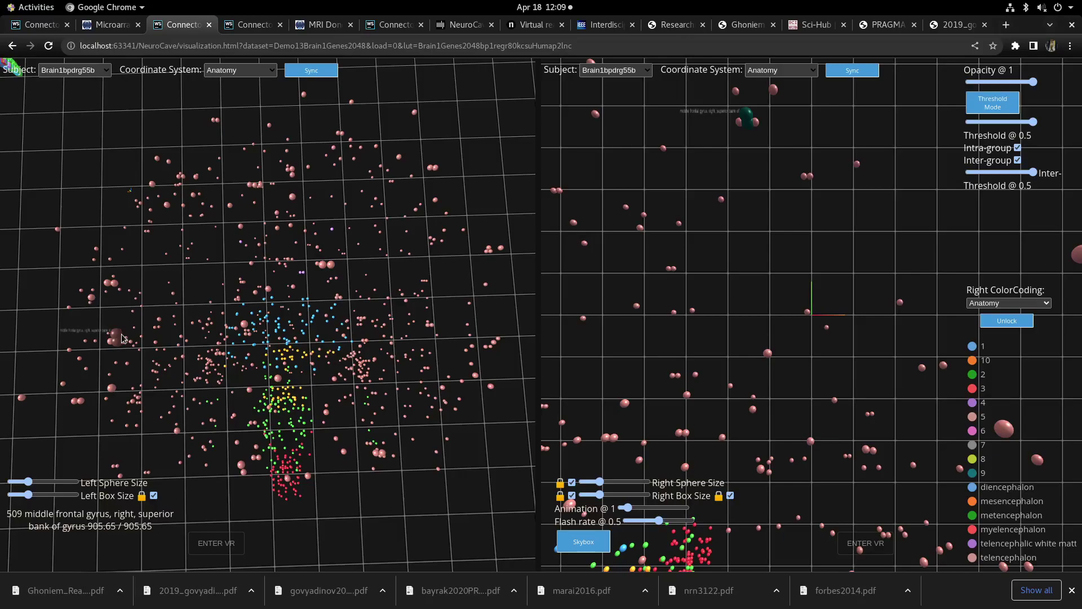
drag(123, 338, 234, 235)
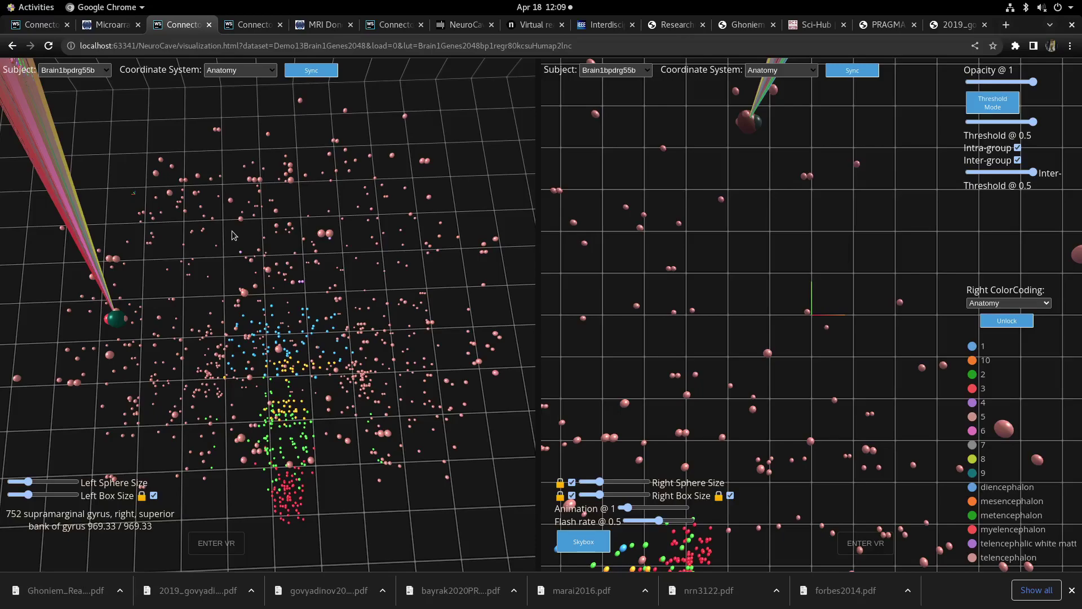
scroll(222, 320, down, 3)
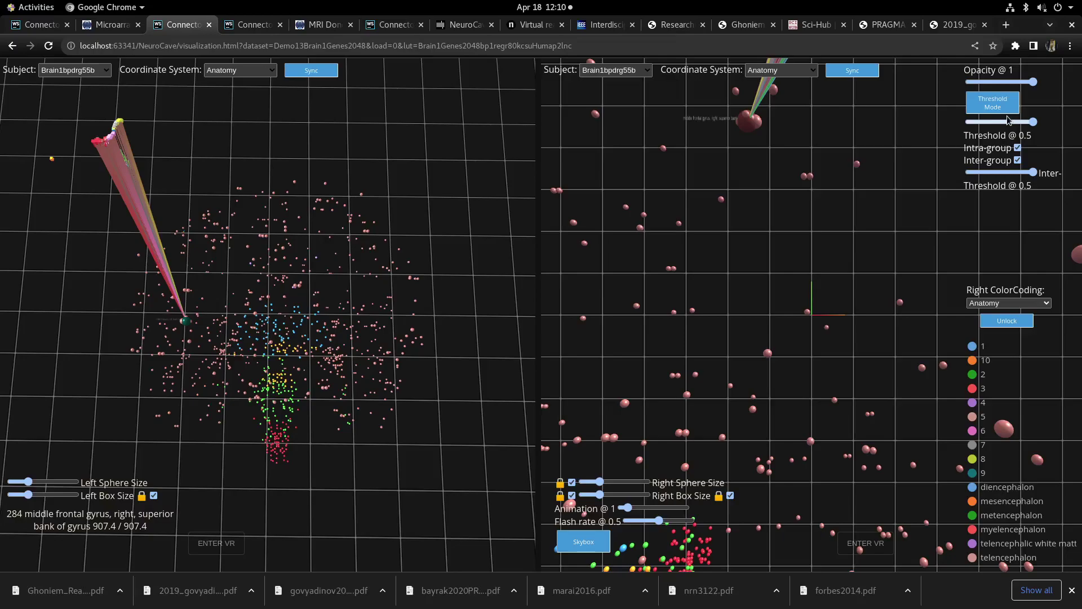
Step: Set the intra-group edge threshold to 0.5 and the inter-group edge threshold to 0.2
drag(1008, 121, 1001, 122)
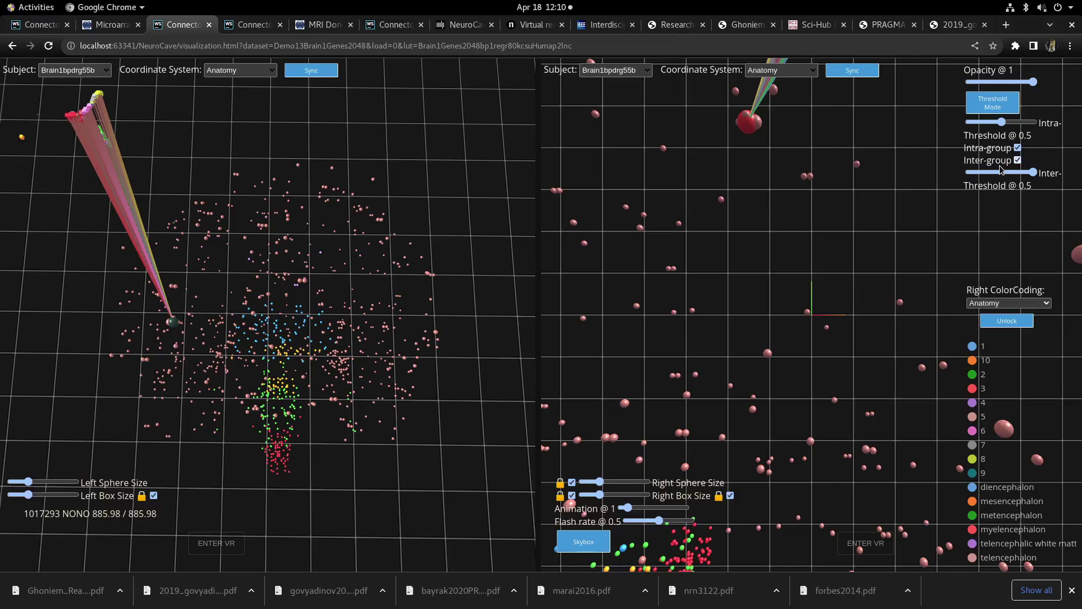
drag(1000, 171, 982, 172)
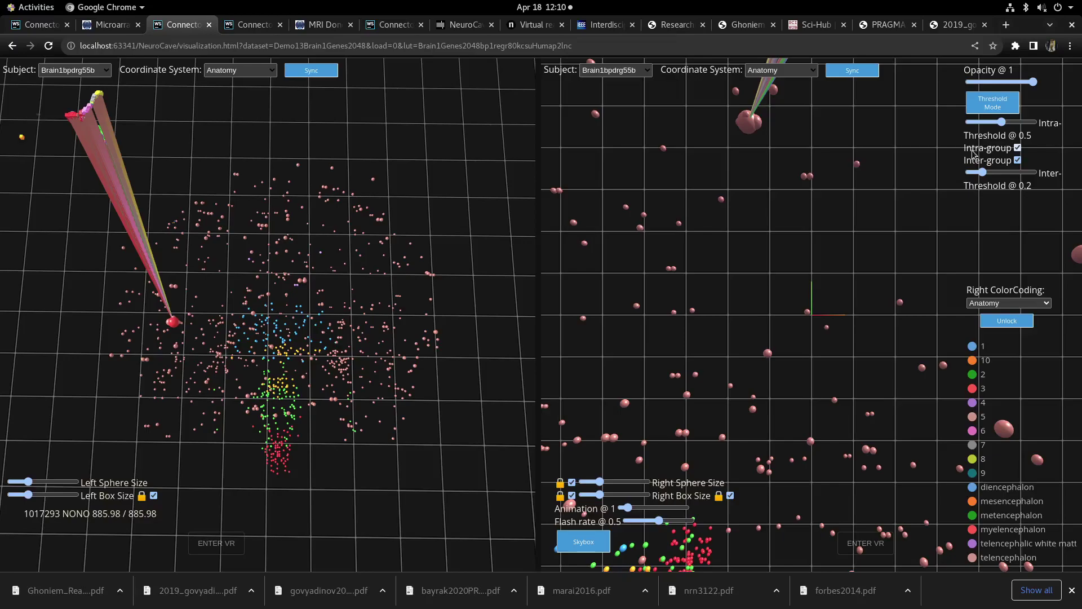
Step: Set the right view's coordinate system to GenesUMAP and inspect the resulting gene layout
click(780, 70)
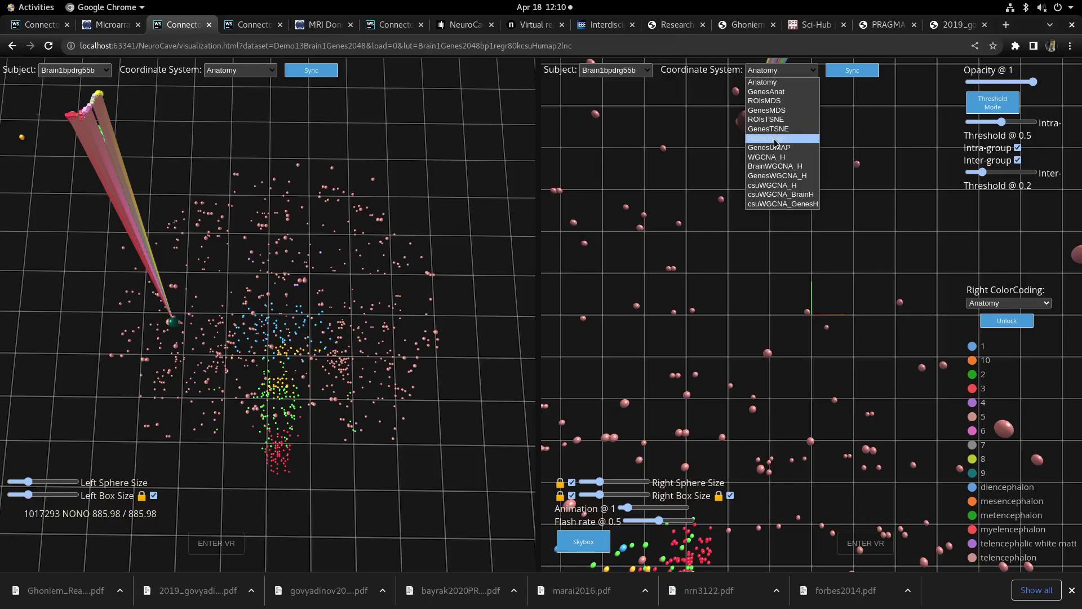
click(769, 147)
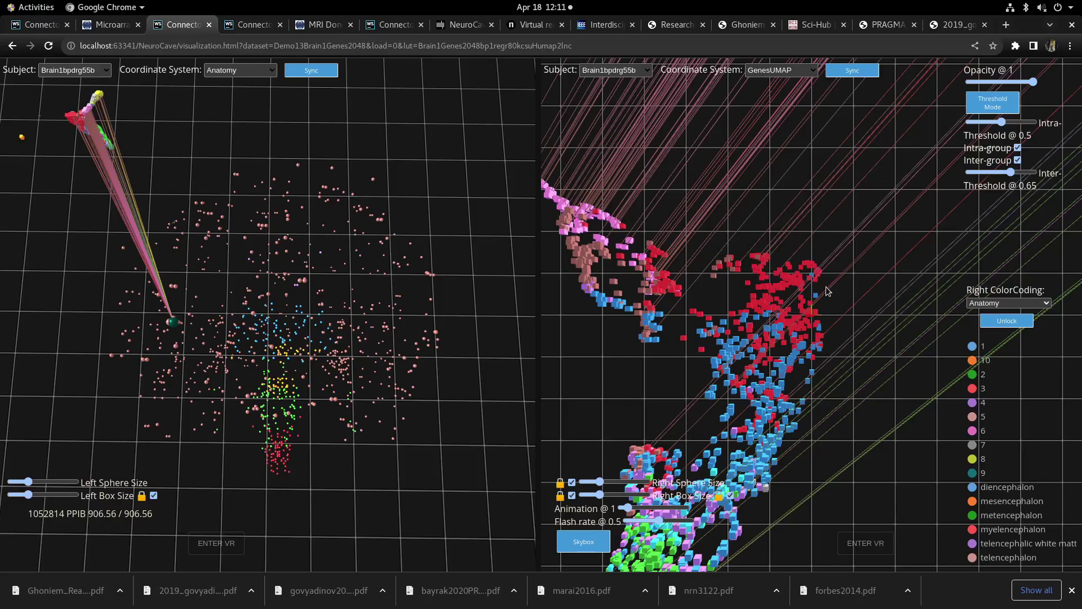
scroll(823, 265, down, 3)
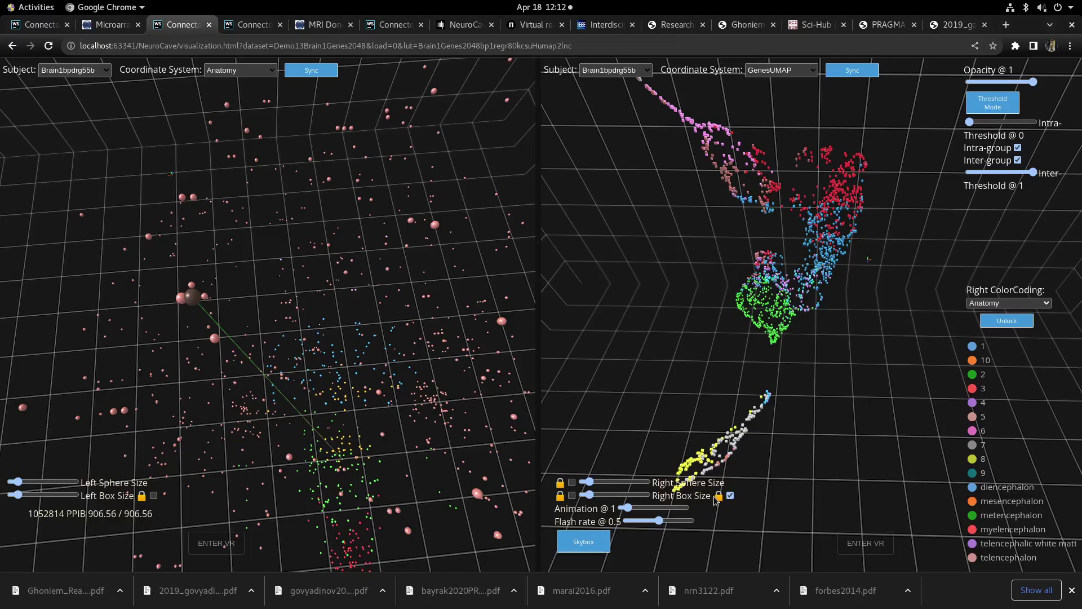
Step: Unlock the right box size and show only intra-group edges with the number of edges at its maximum
click(730, 495)
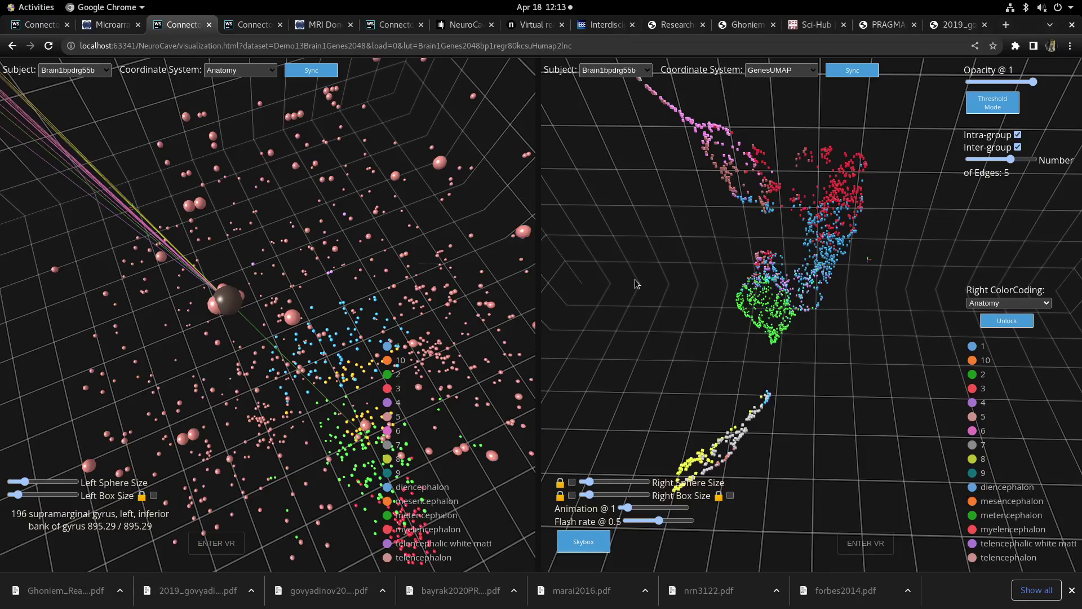
key(alt+Tab)
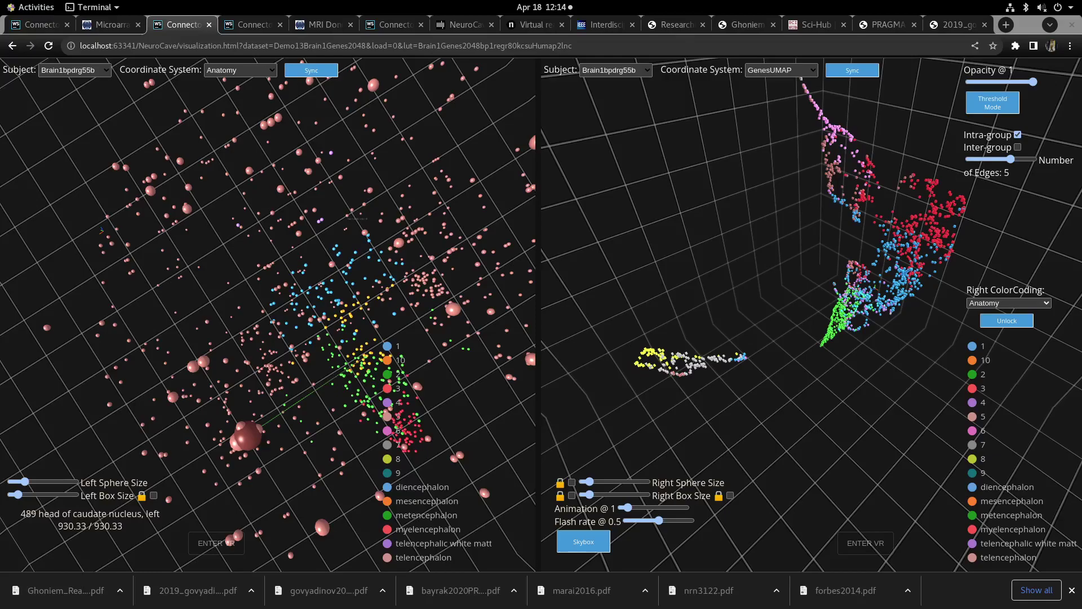
drag(1011, 160, 1030, 162)
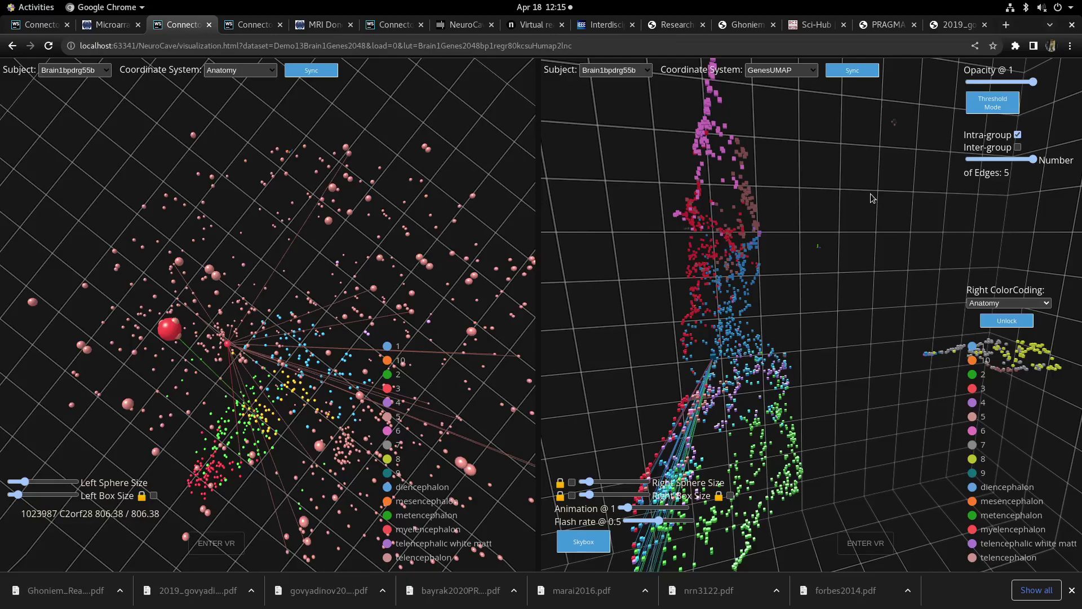
Step: Search the nodes for "SLC", repeating the search with the animation at 100 and the flash rate at 0.95
drag(871, 197, 819, 256)
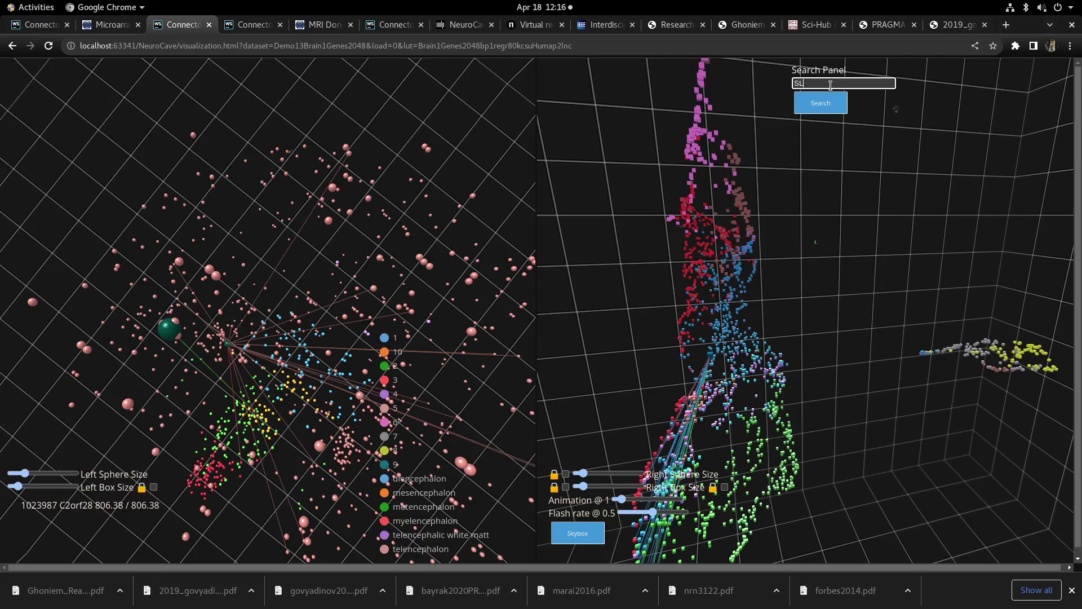
text(C)
click(832, 110)
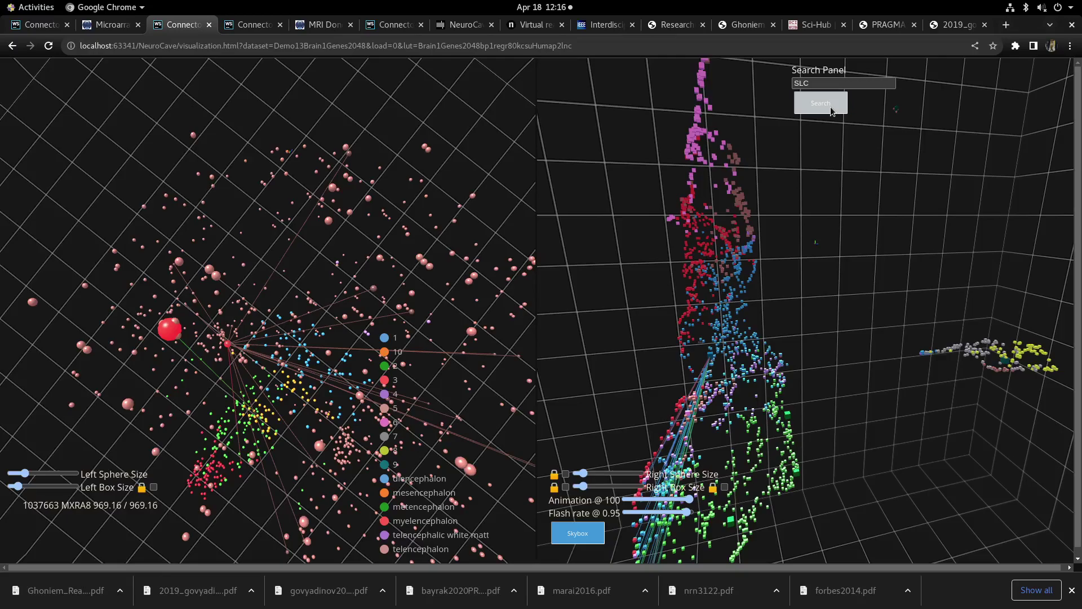
click(832, 104)
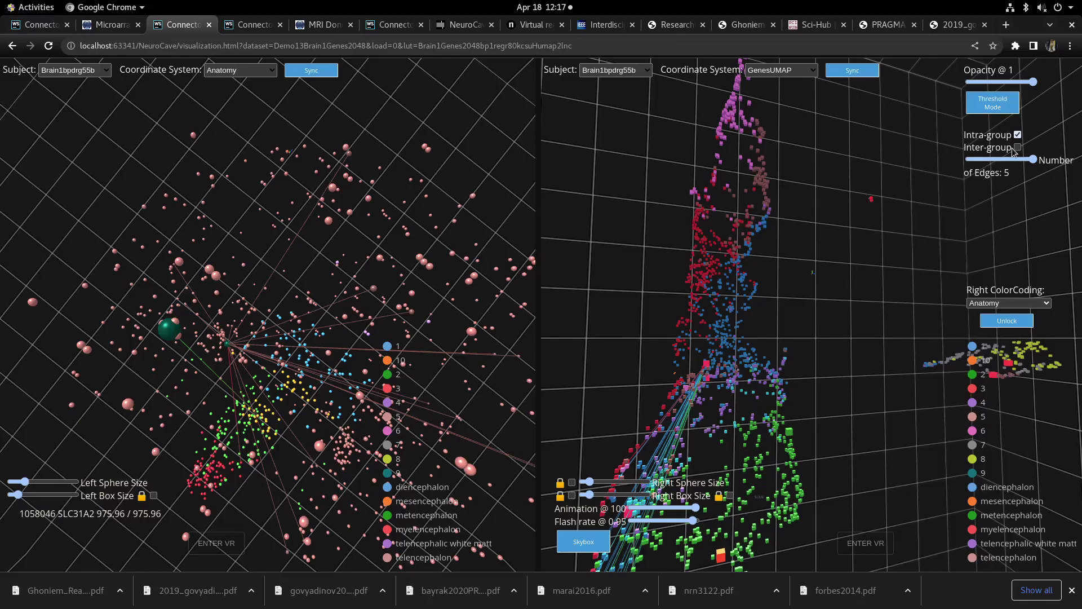
Step: Show the inter-group edges, lower the edge opacity to 0.12, and inspect the left view's connections from several angles
click(1016, 147)
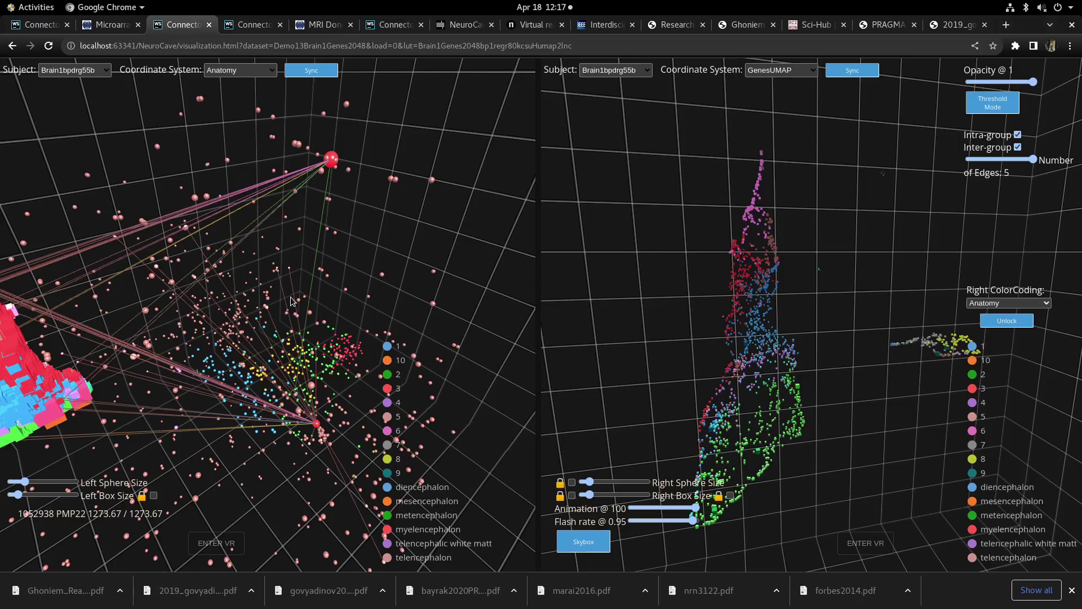
drag(291, 300, 342, 423)
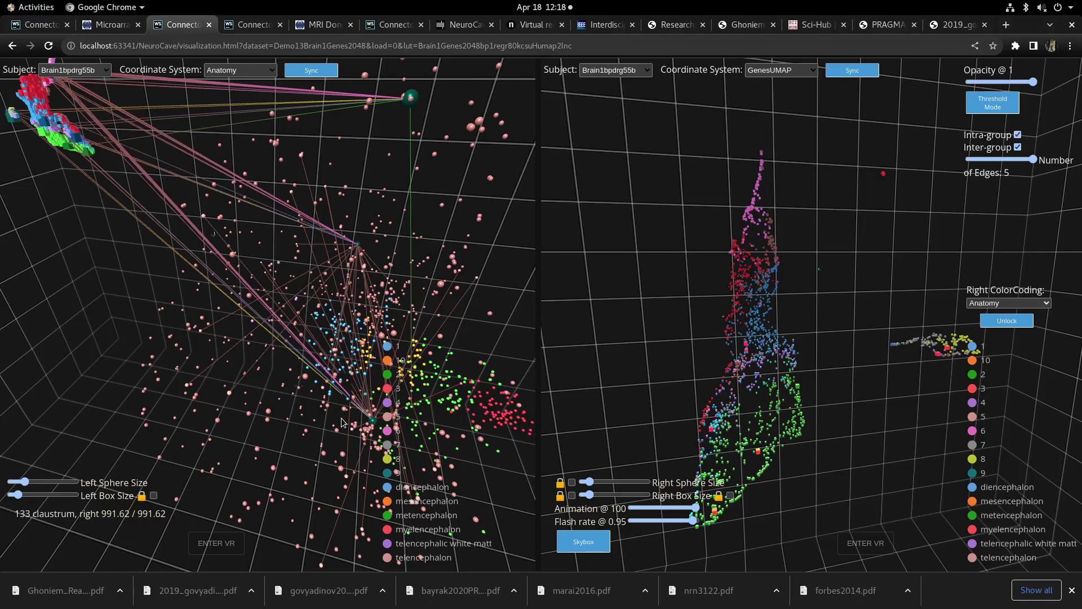
drag(341, 422, 200, 345)
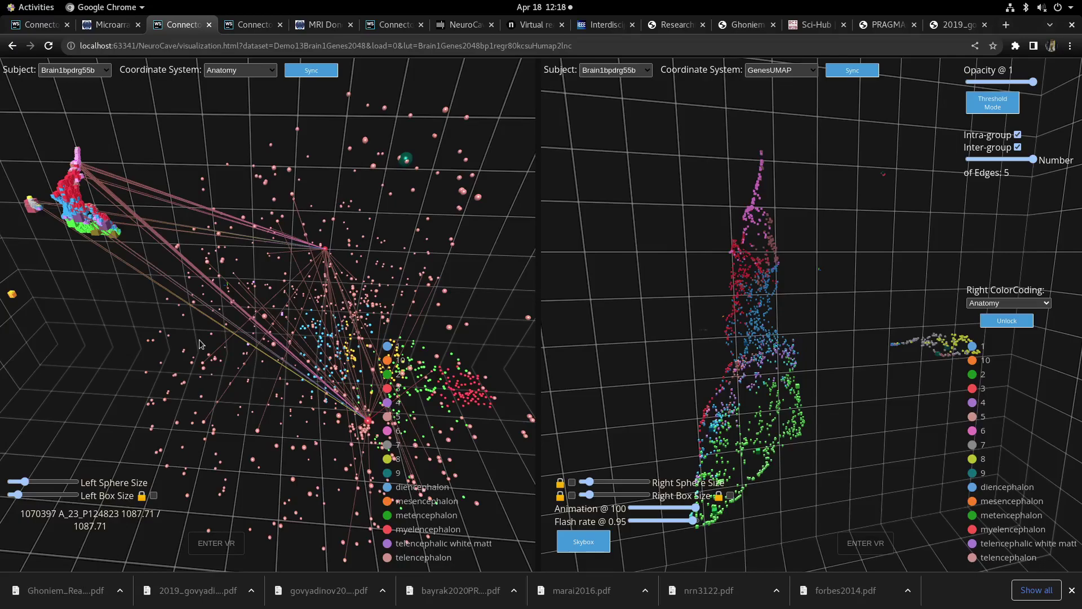
drag(200, 343, 251, 439)
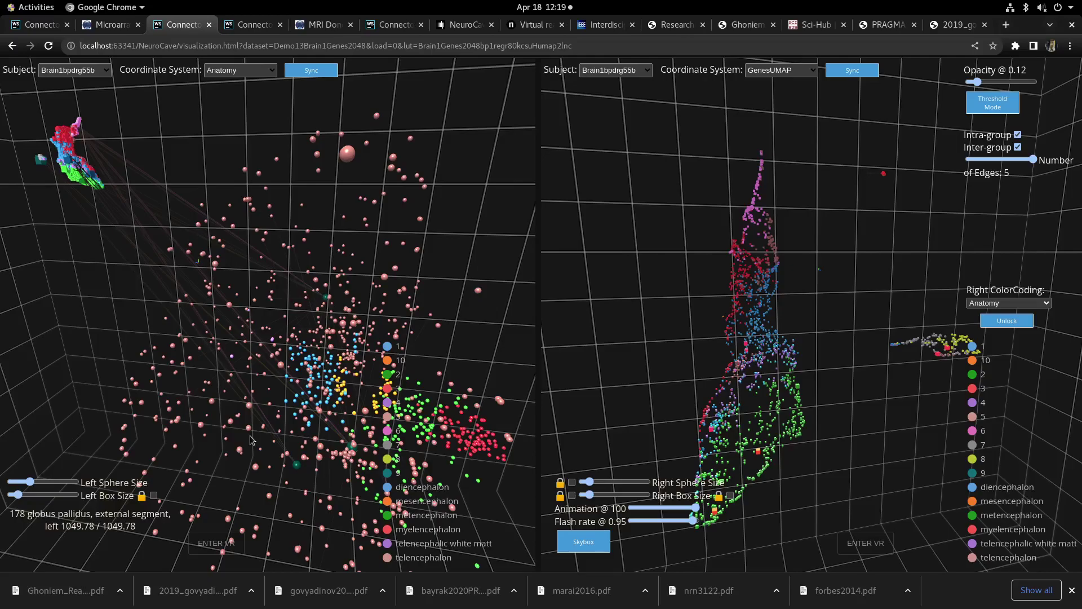
drag(252, 440, 232, 475)
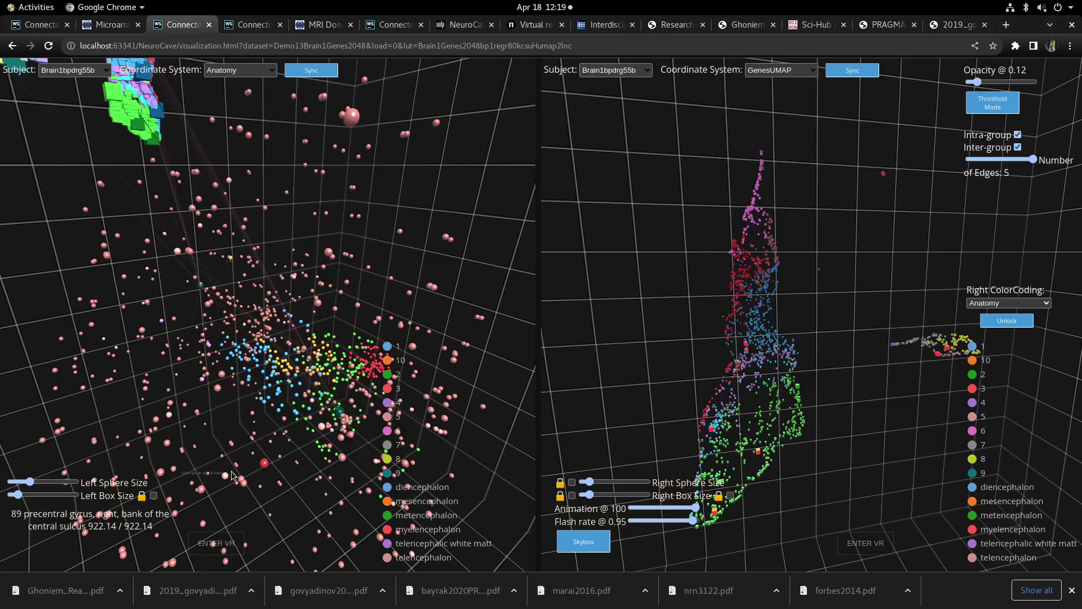
Step: Color both views by lncRNA and cycle the visibility of the coding and lncRNA groups in the right view
click(1008, 303)
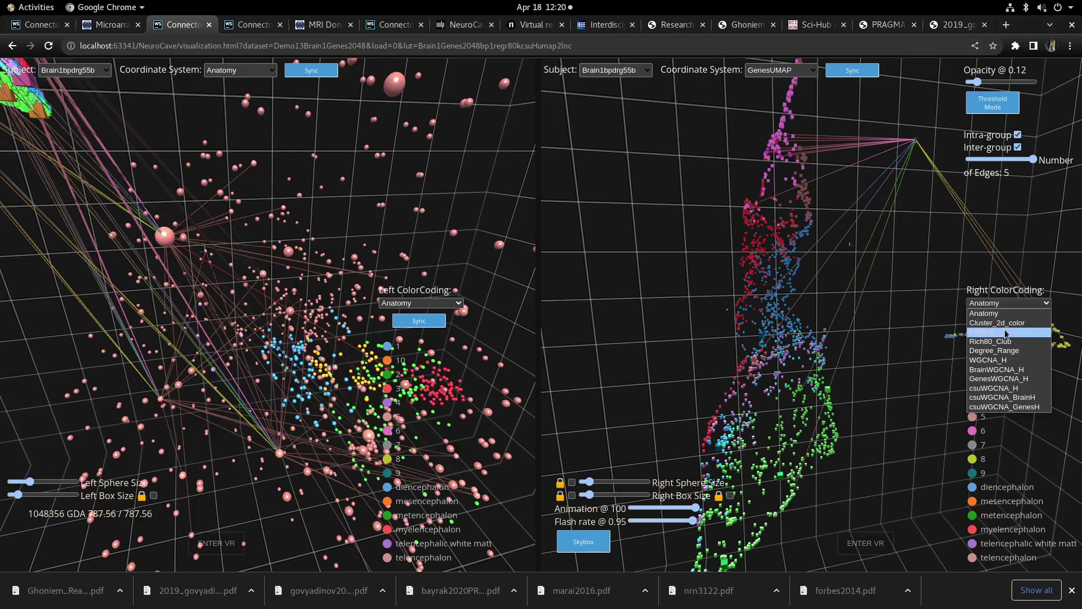
click(1006, 332)
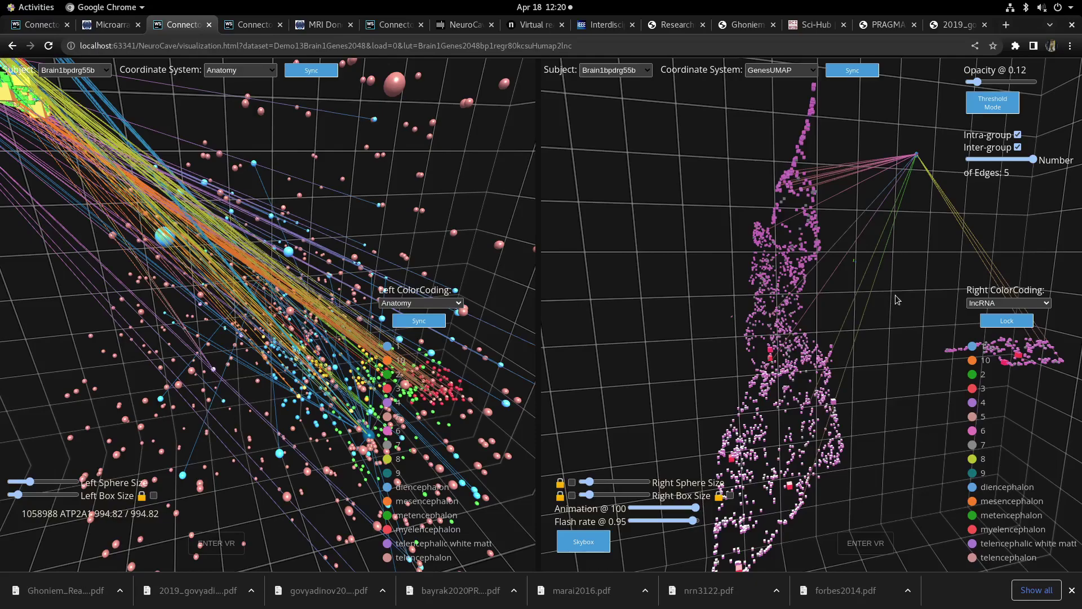
key(Down)
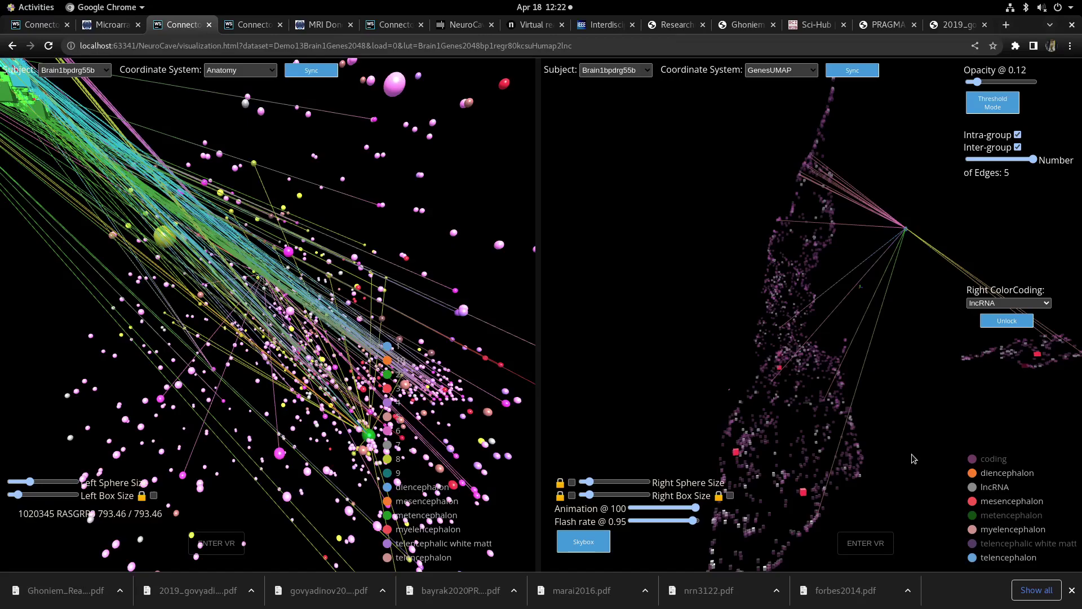
click(972, 488)
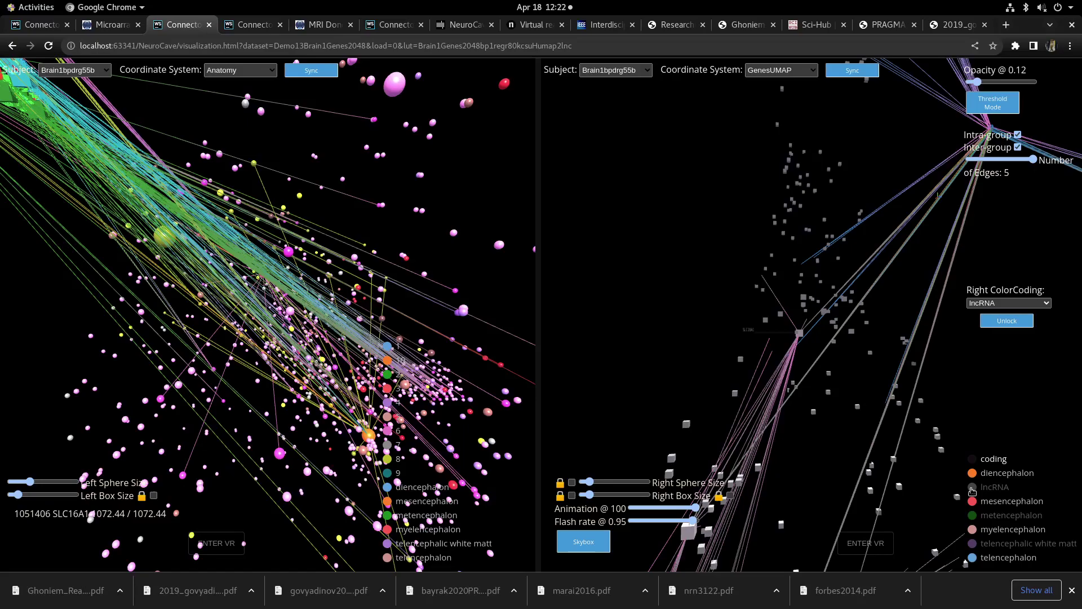
click(972, 488)
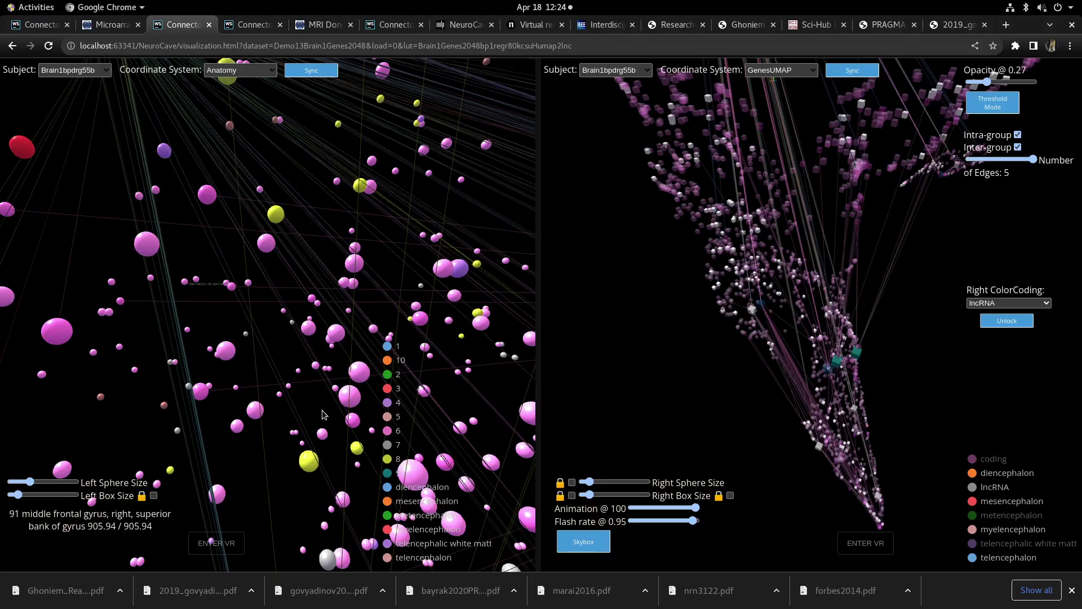
Step: Set the right view's coordinate system to csuWGCNA_GenesH and its color coding to csuWGCNA_H
click(781, 70)
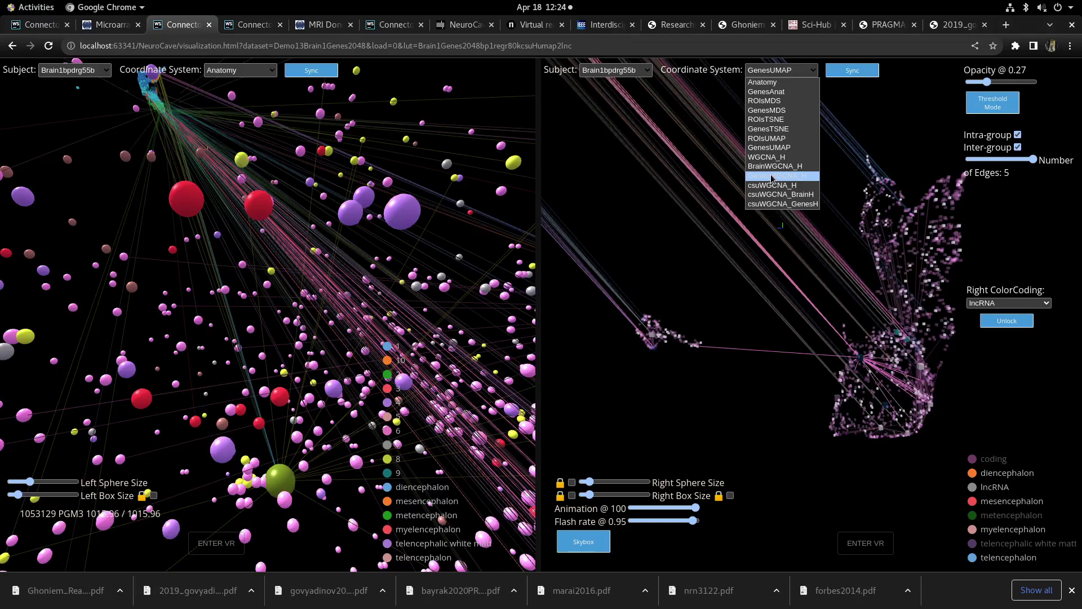
click(1020, 302)
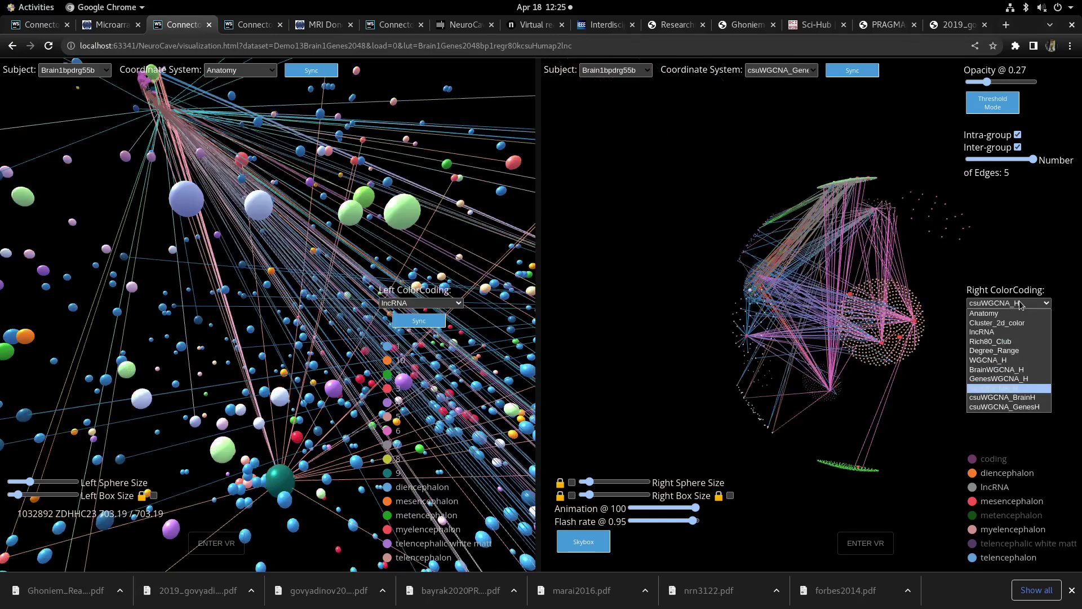